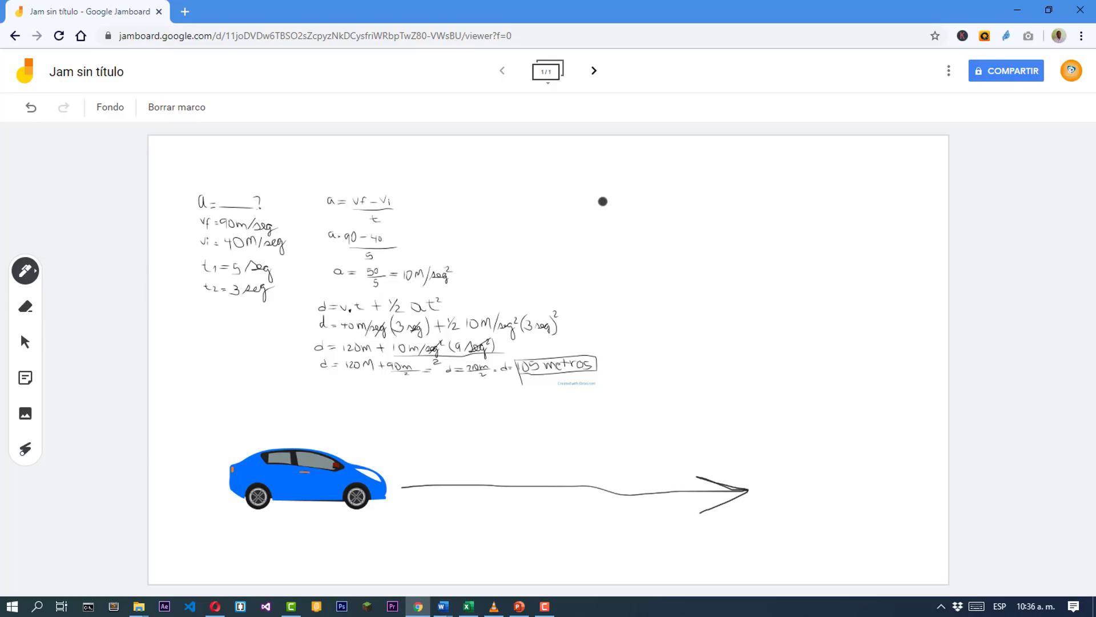
Handwrite the formula V = d/t to the right of the acceleration equations.
mouse_move(609, 205)
mouse_down()
mouse_move(624, 225)
mouse_move(639, 203)
mouse_move(680, 224)
mouse_up()
mouse_move(710, 189)
mouse_down()
mouse_move(710, 223)
mouse_move(694, 218)
mouse_move(709, 226)
mouse_up()
drag(744, 190, 720, 232)
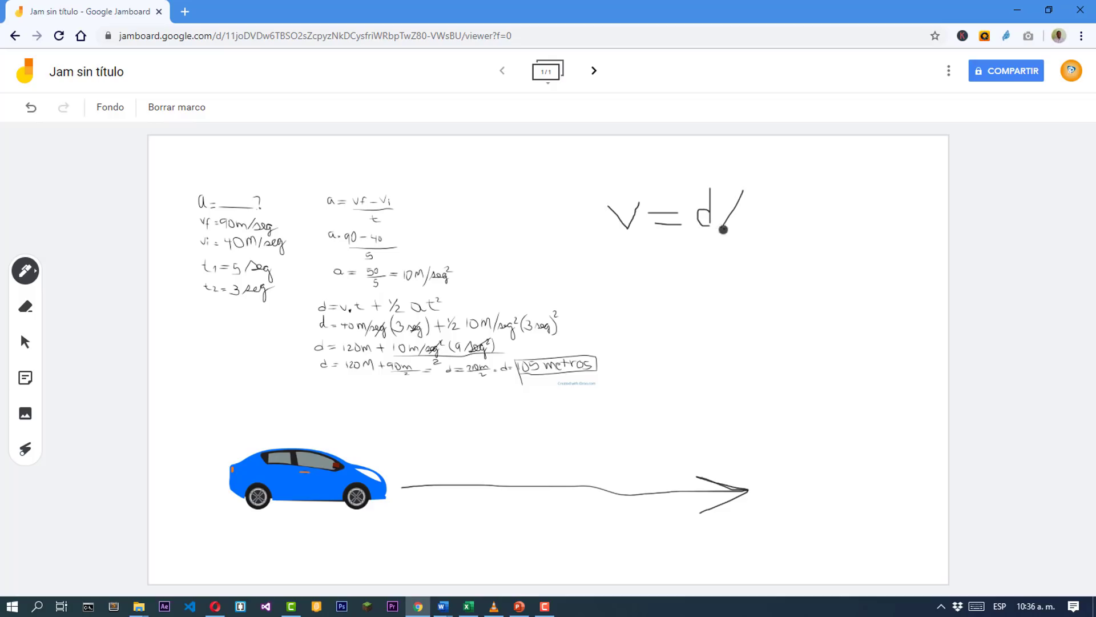
mouse_move(753, 196)
mouse_down()
mouse_move(765, 227)
mouse_move(765, 198)
mouse_up()
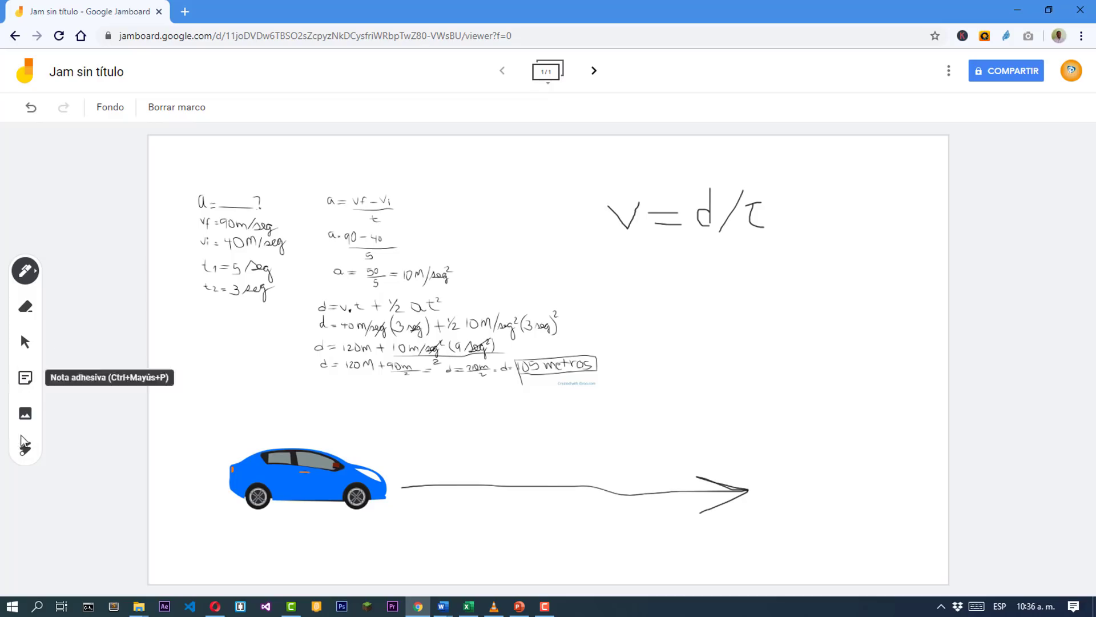
With the laser, highlight V = d/t, a = ?, the speed and time values, 105 metros and the car's arrow.
click(25, 449)
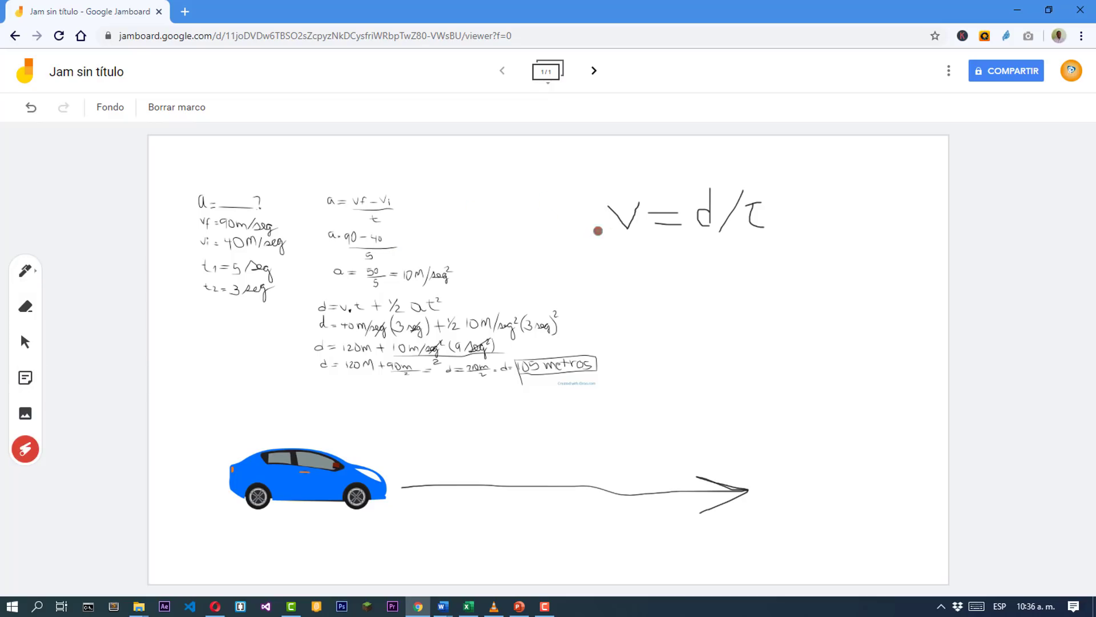
mouse_move(595, 231)
mouse_down()
mouse_move(719, 140)
mouse_move(571, 238)
mouse_move(662, 232)
mouse_up()
mouse_move(195, 210)
mouse_down()
mouse_move(276, 191)
mouse_move(181, 210)
mouse_move(299, 238)
mouse_move(196, 230)
mouse_move(289, 256)
mouse_up()
drag(200, 286, 277, 278)
mouse_move(489, 384)
mouse_down()
mouse_move(632, 372)
mouse_move(504, 376)
mouse_move(506, 385)
mouse_up()
drag(390, 483, 732, 496)
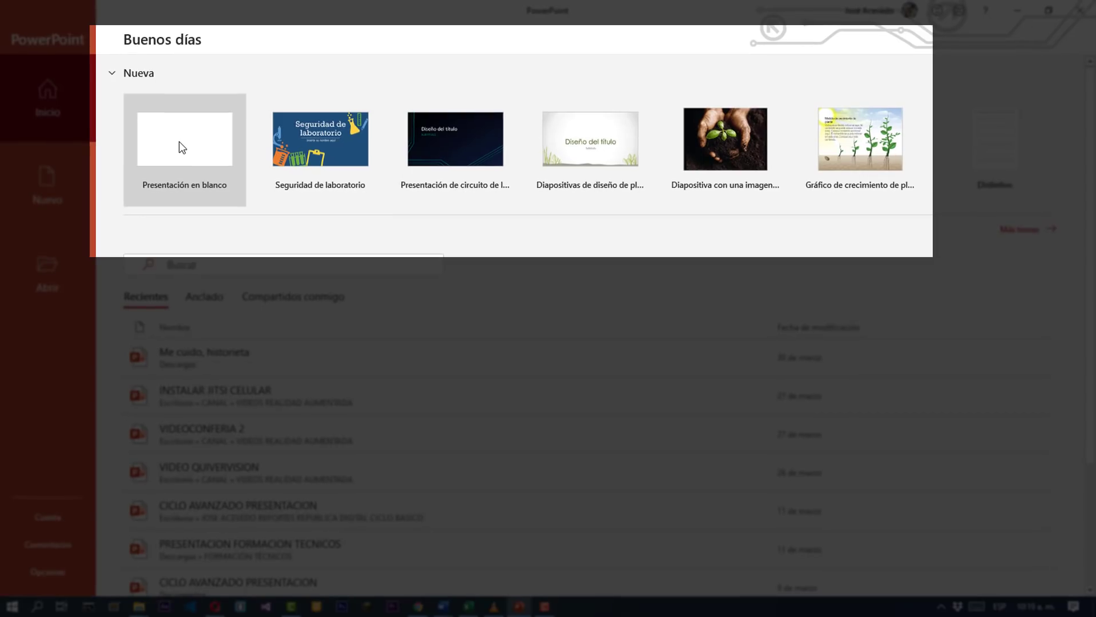
Create a blank PowerPoint presentation and launch Grabación de pantalla from the Insertar tab.
click(182, 148)
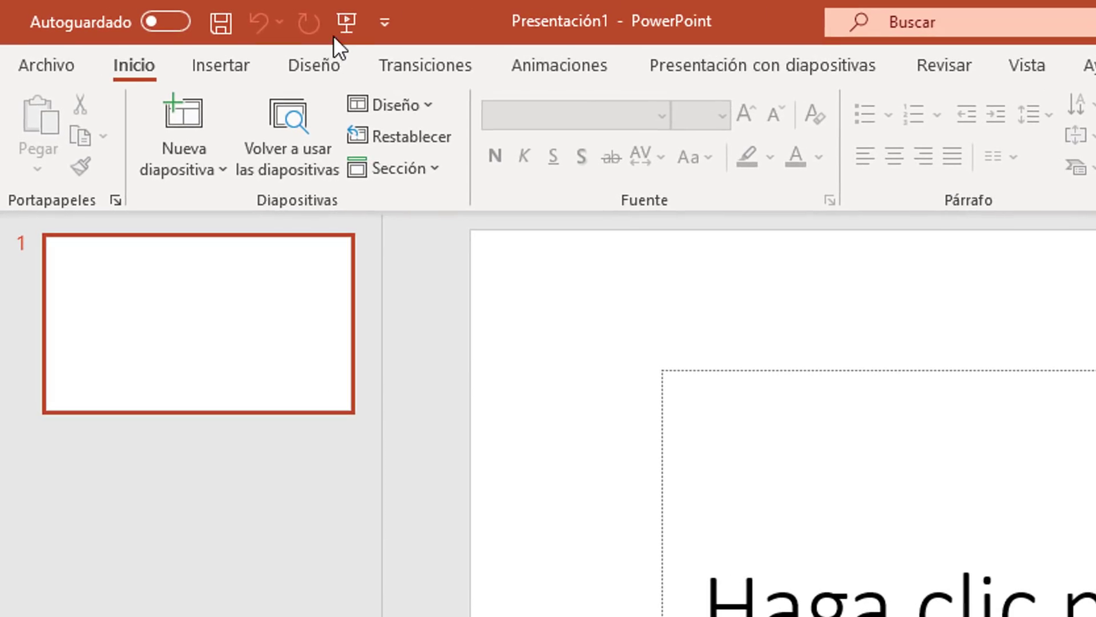
click(196, 73)
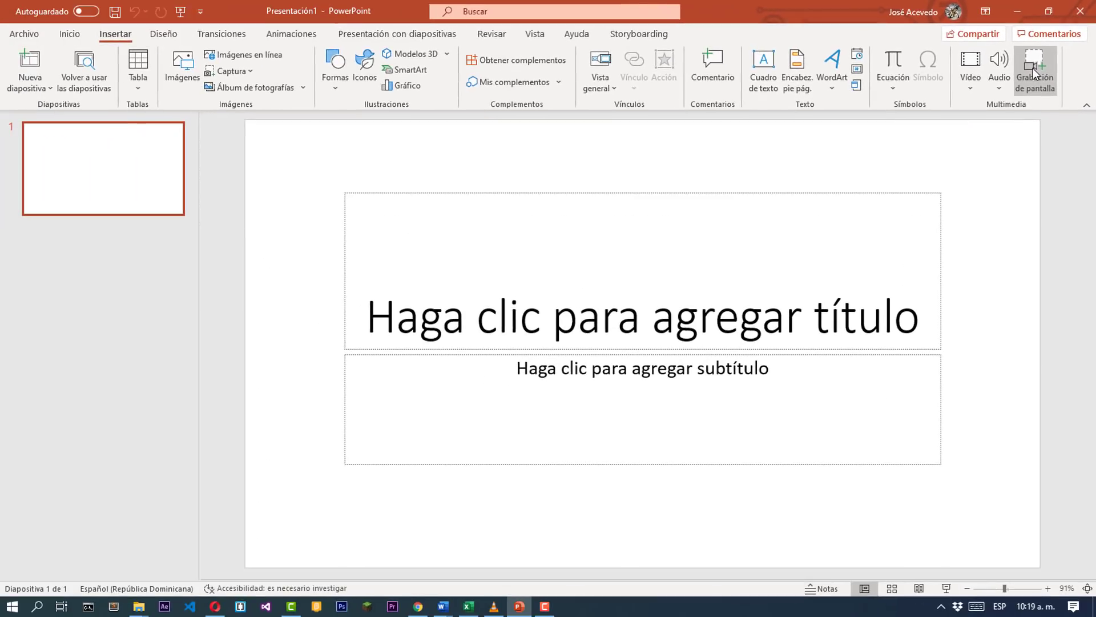
click(1033, 73)
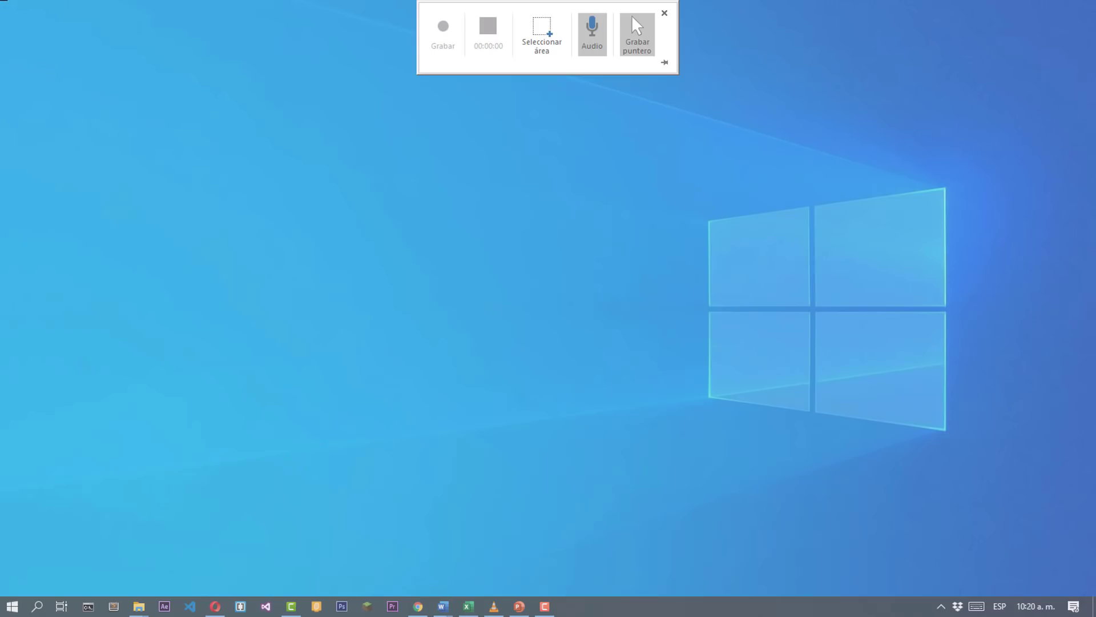
Set the whole desktop as the recording area and start recording with Grabar.
drag(1, 1, 1095, 616)
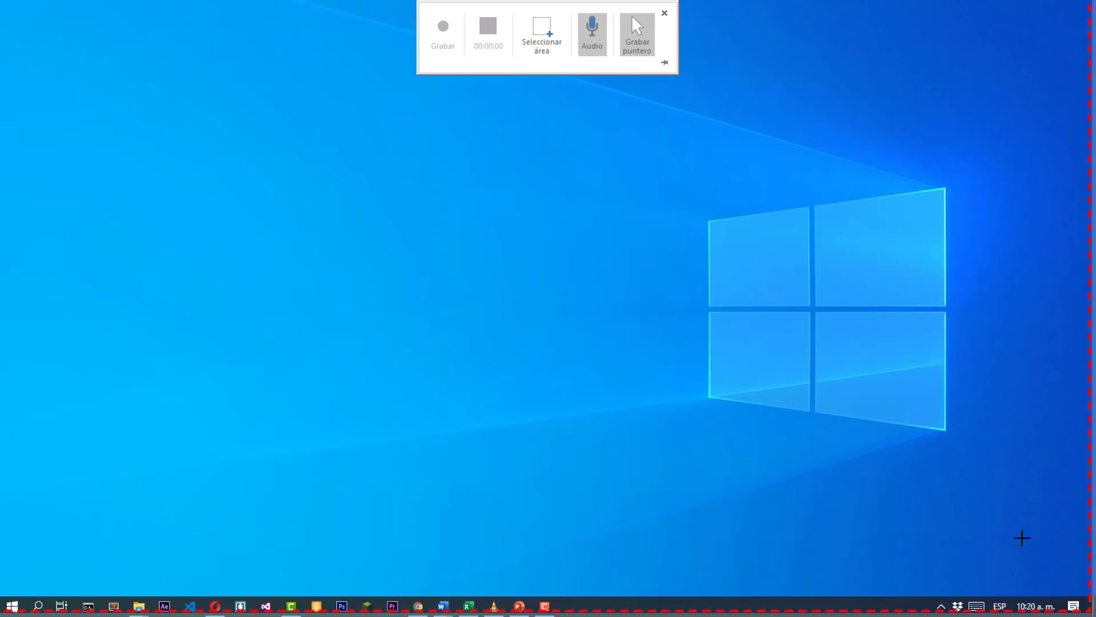
drag(1022, 537, 1093, 608)
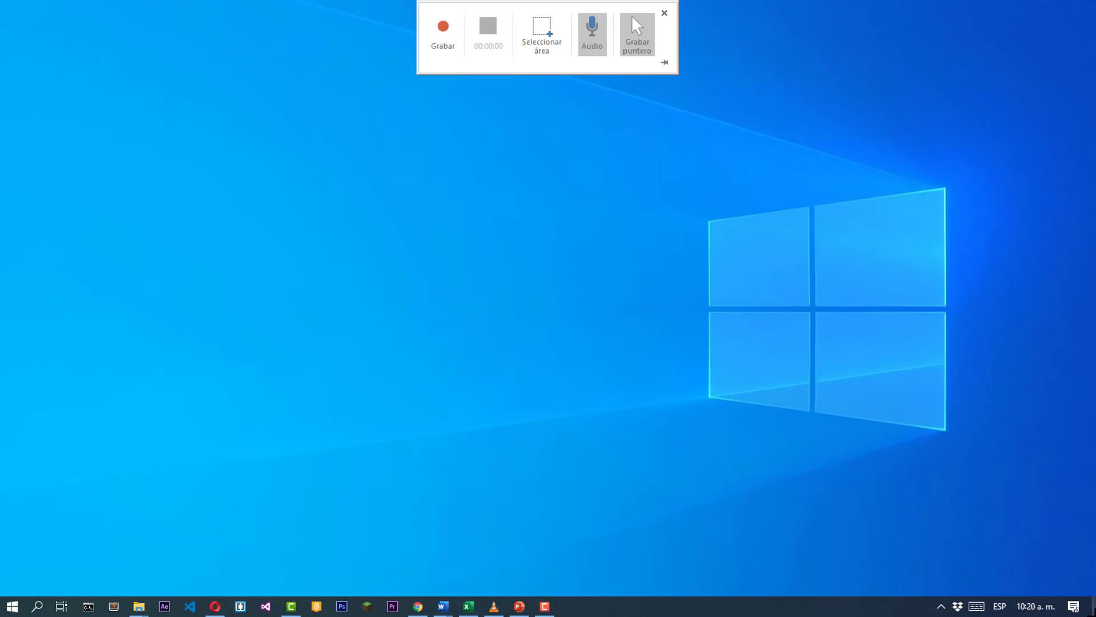
key(super+shift+a)
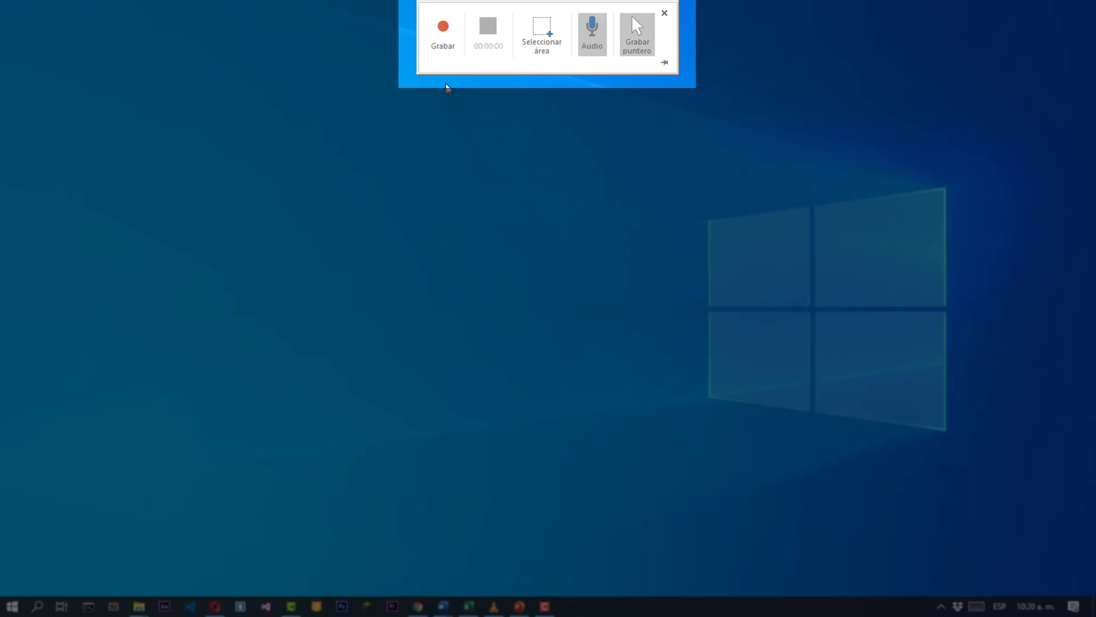
key(Escape)
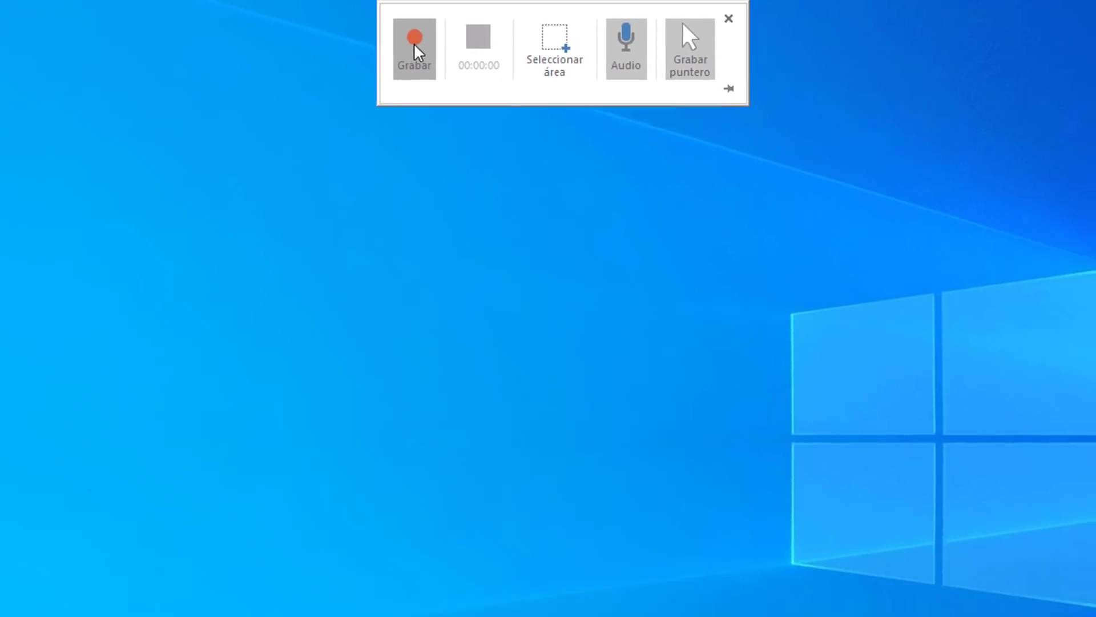
click(415, 49)
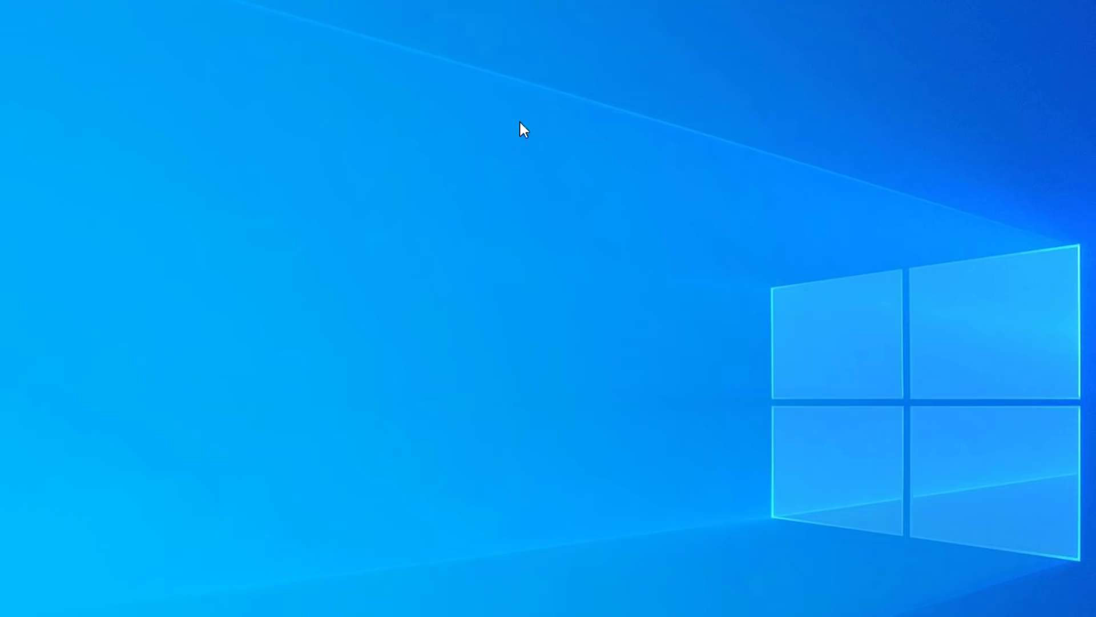
mouse_move(583, 2)
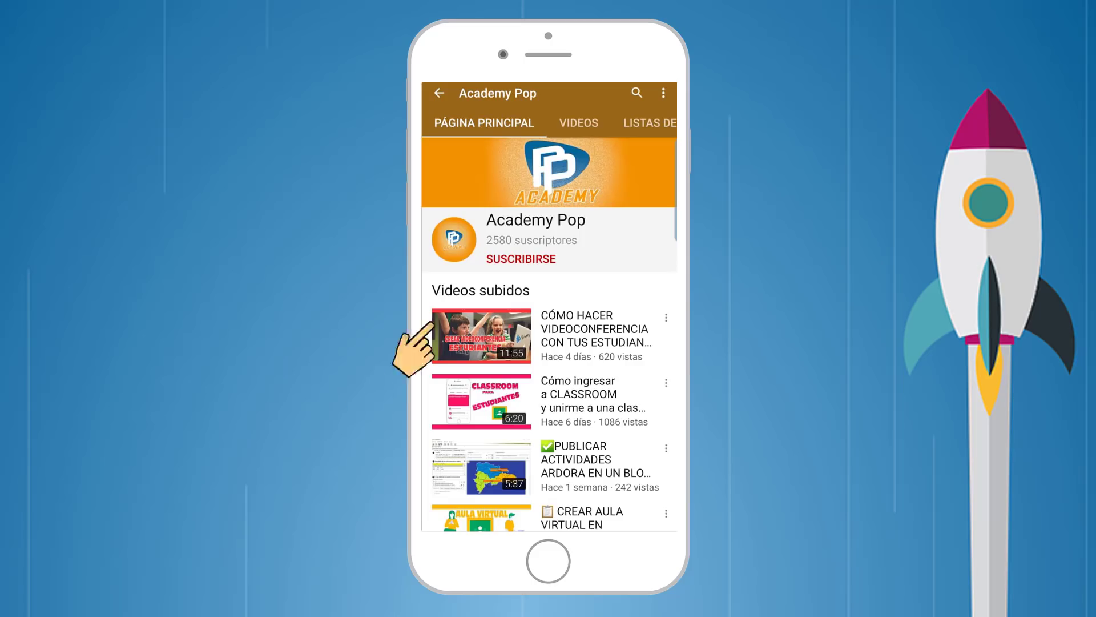
click(517, 259)
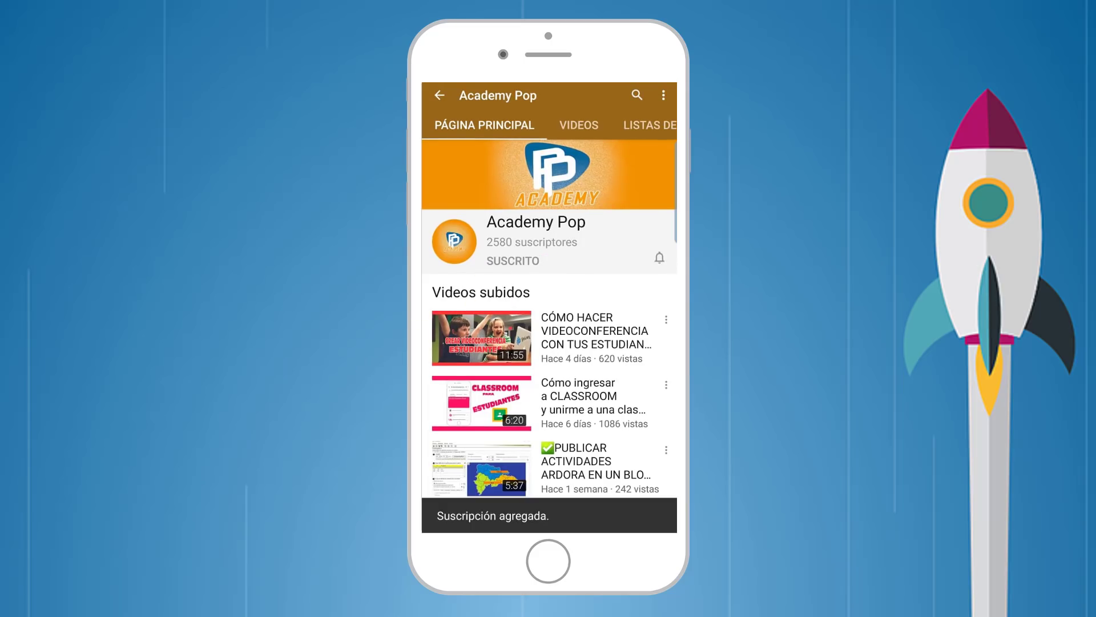
click(659, 257)
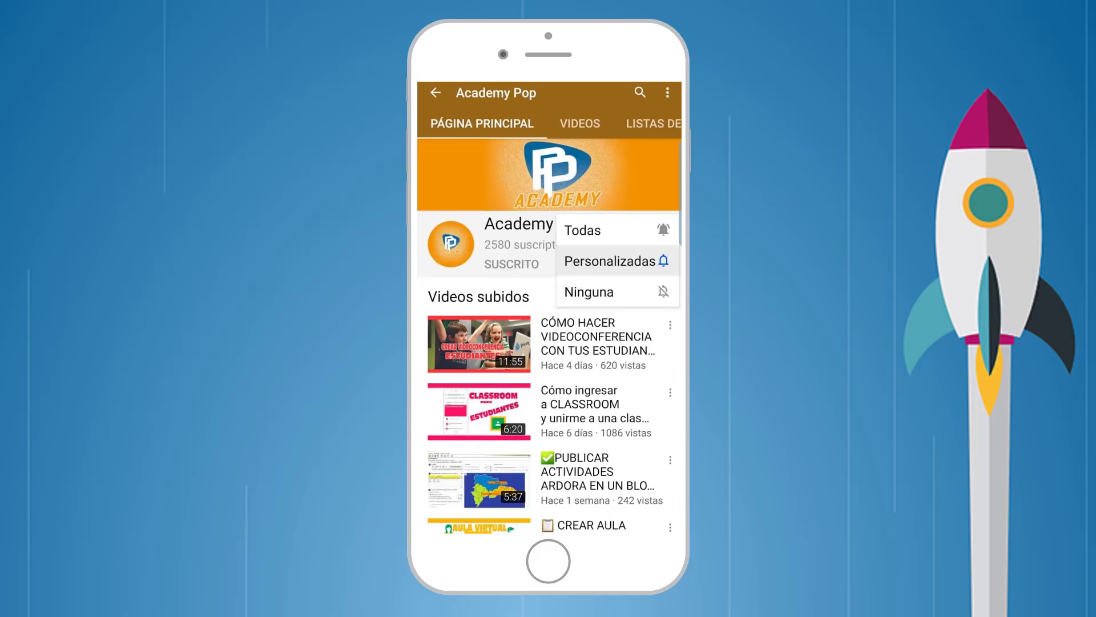
click(610, 231)
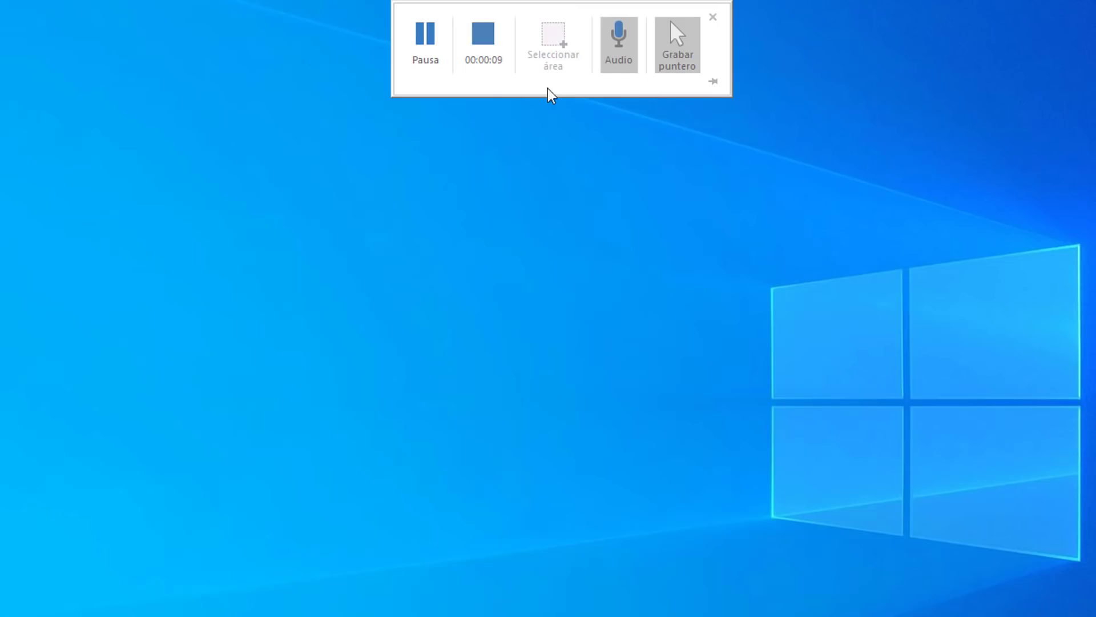
Minimize PowerPoint and bring Chrome with Google's homepage to the front.
click(492, 47)
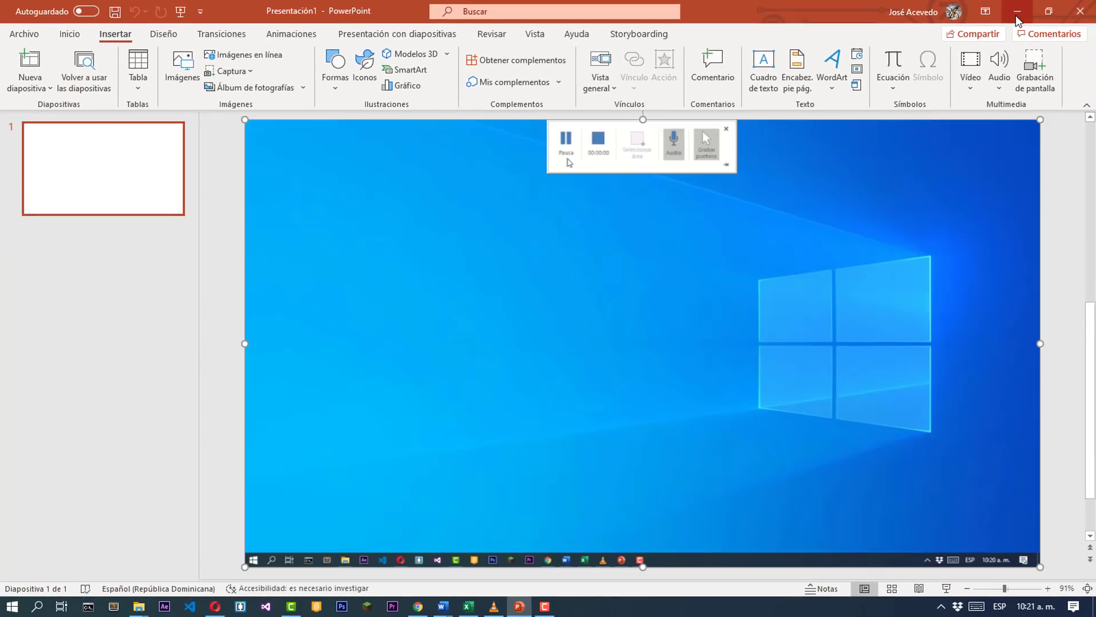
click(1017, 12)
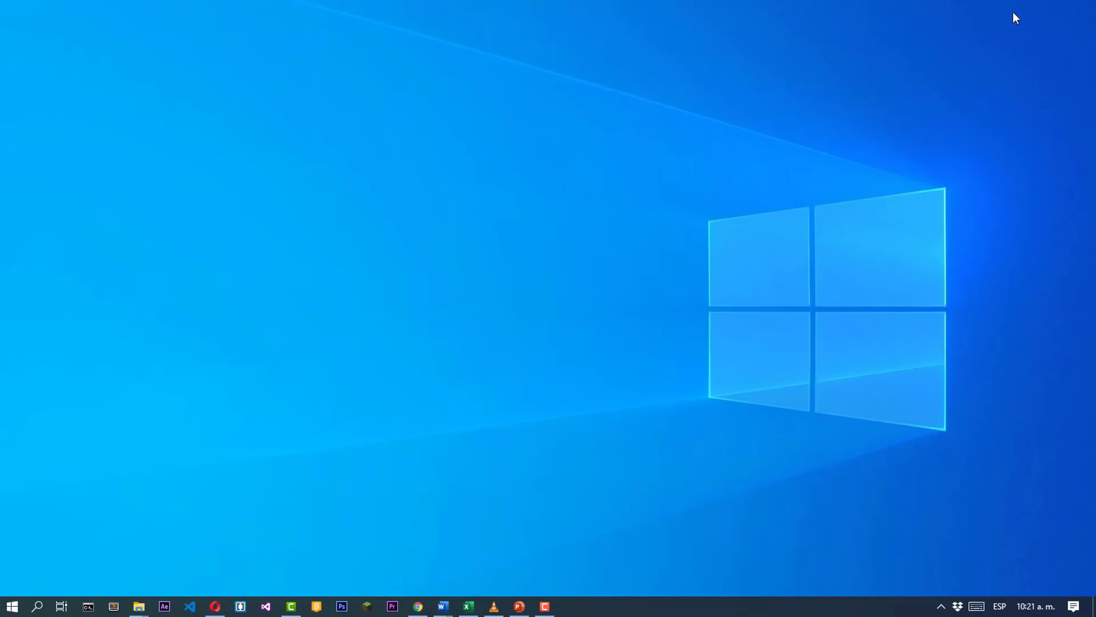
click(417, 605)
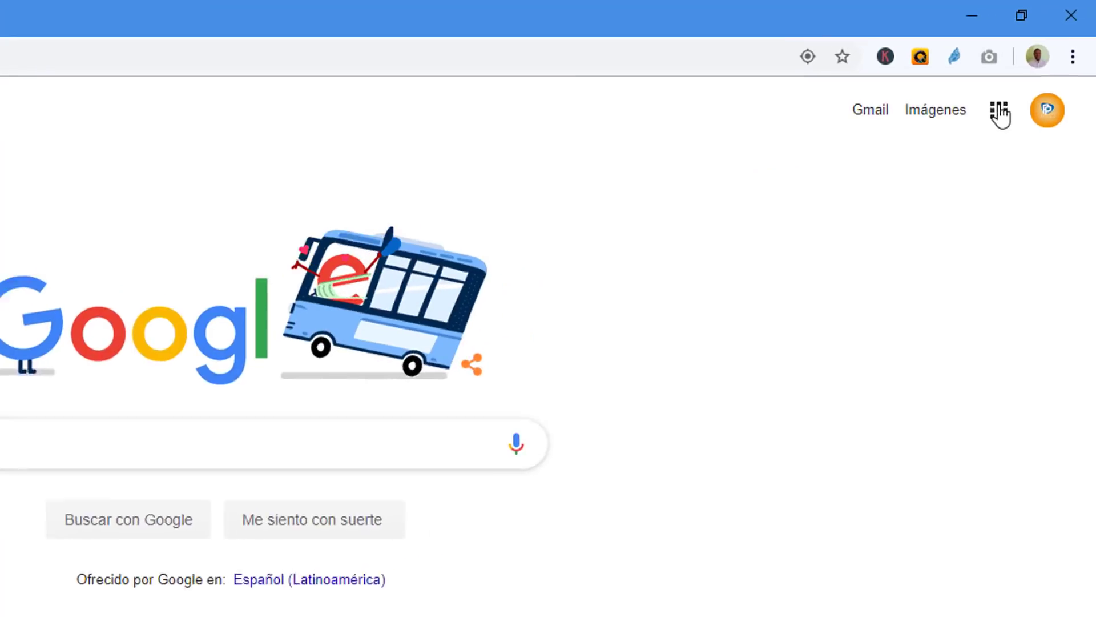
Open Jamboard from the Google apps grid and create a new untitled jam.
click(1034, 70)
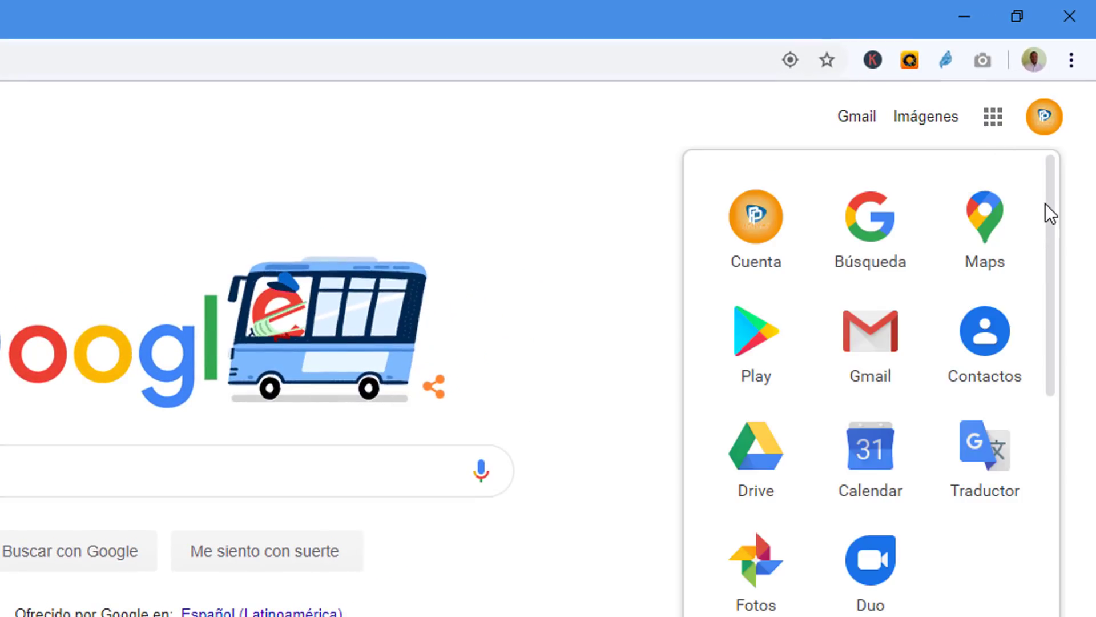
drag(1047, 211, 1056, 434)
click(859, 542)
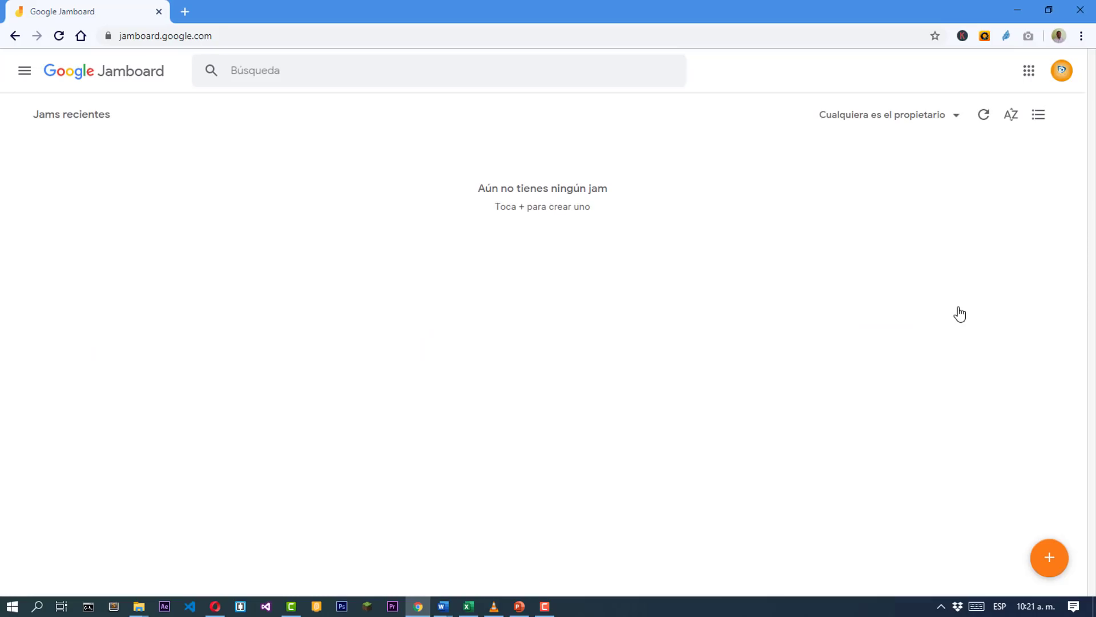
click(1049, 558)
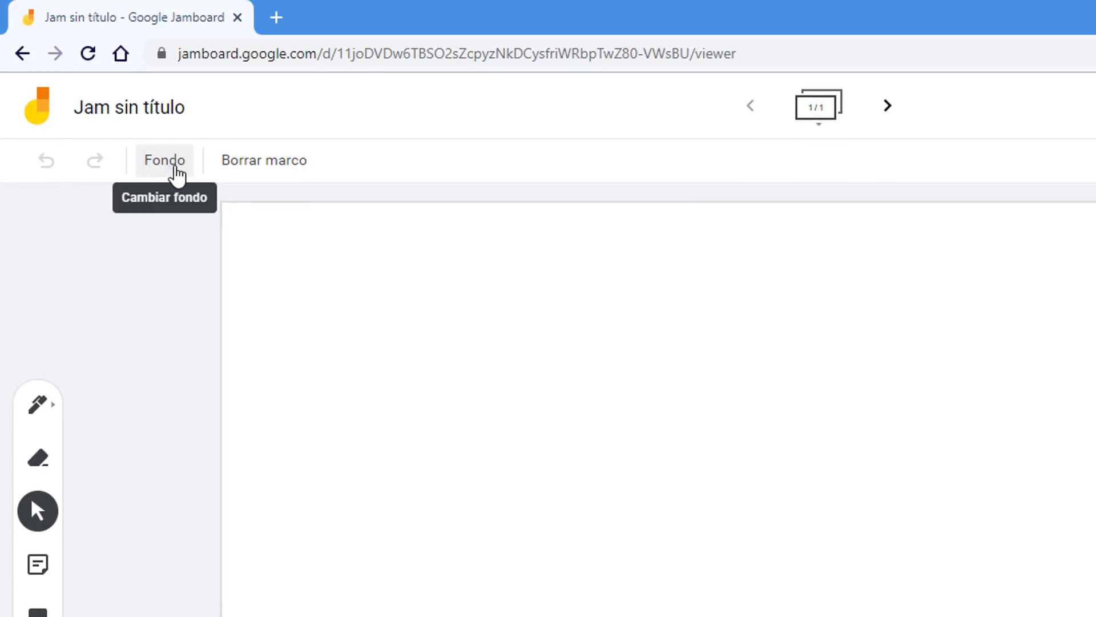
Review the Fondo background choices, then select the Bolígrafo pen and check its types and colours.
click(165, 169)
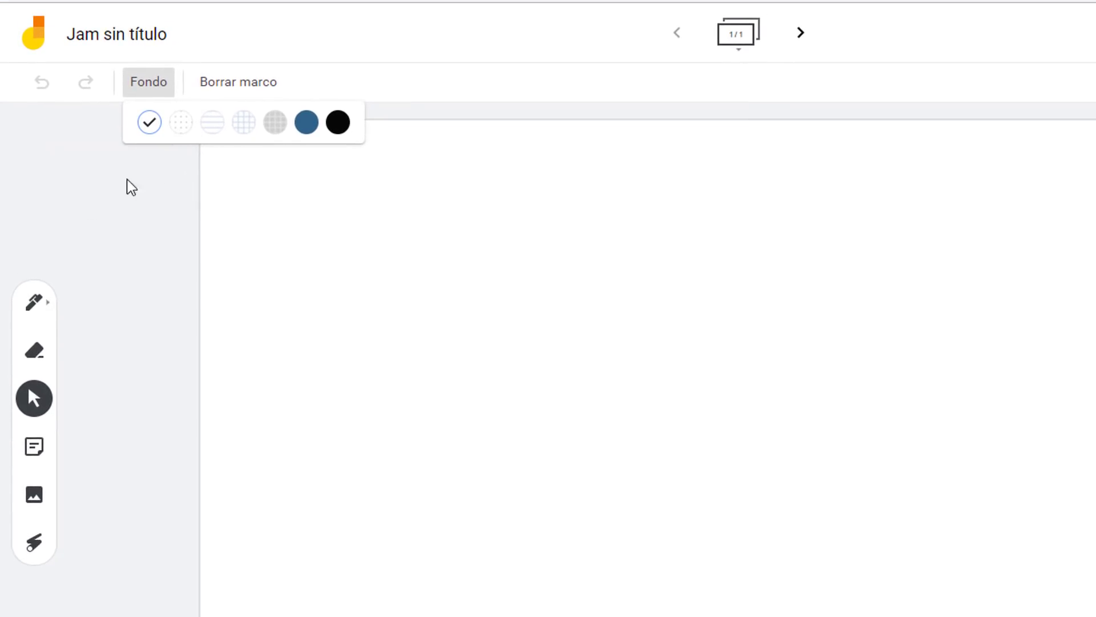
click(44, 311)
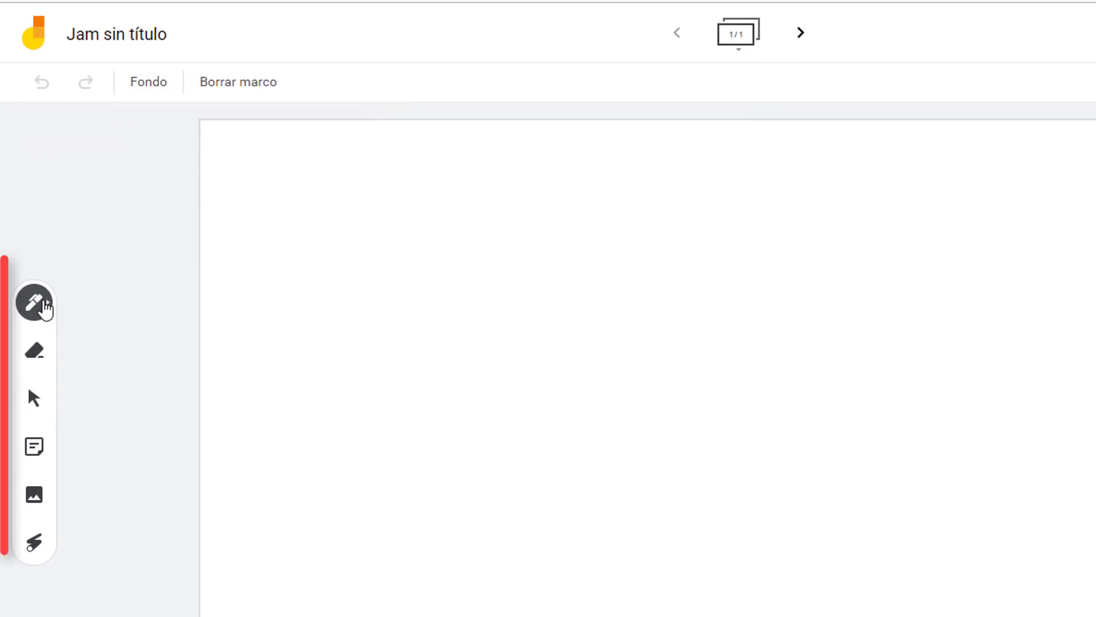
click(44, 311)
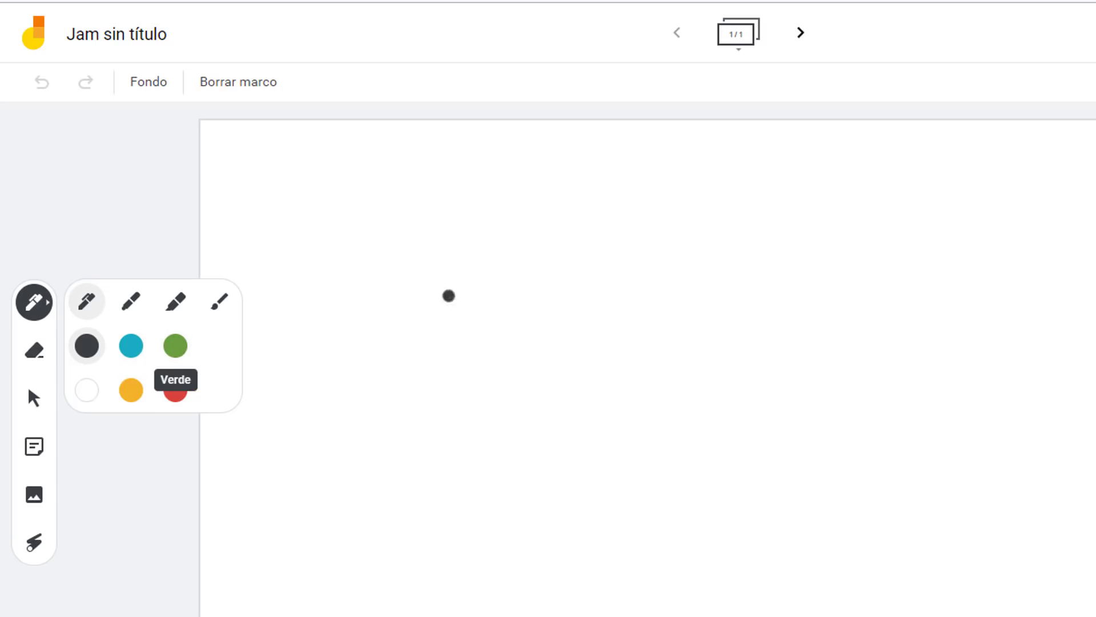
click(30, 319)
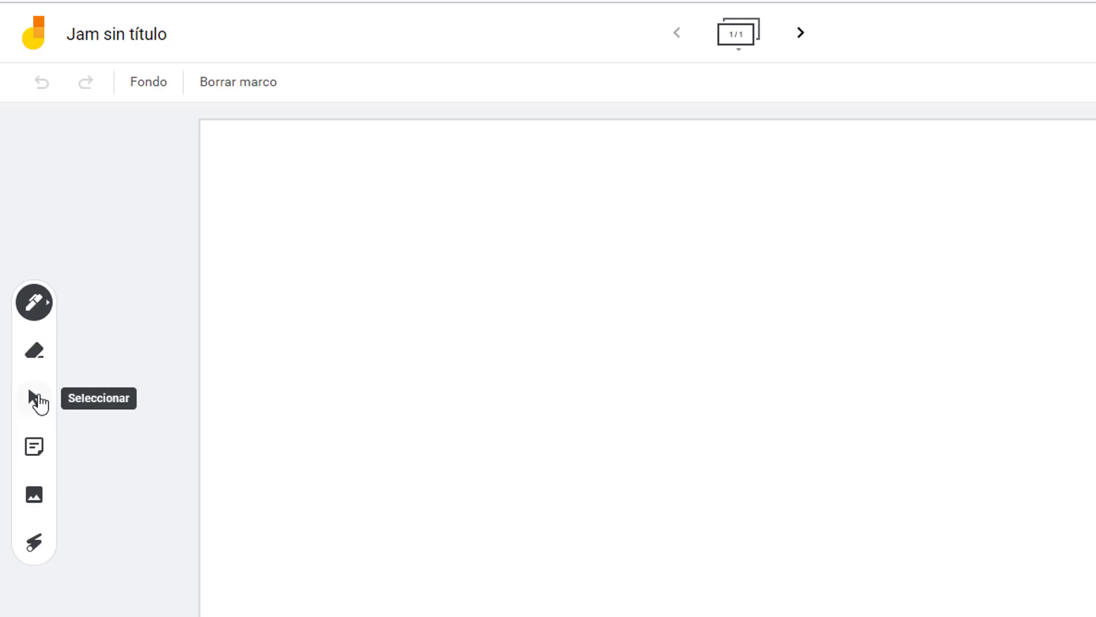
click(34, 447)
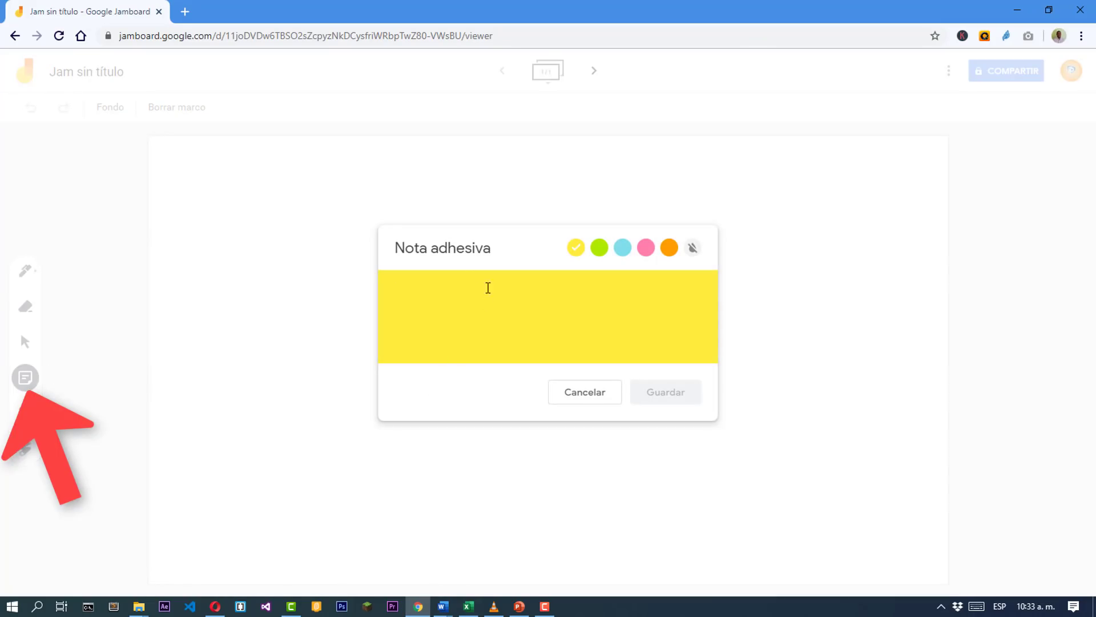
click(590, 390)
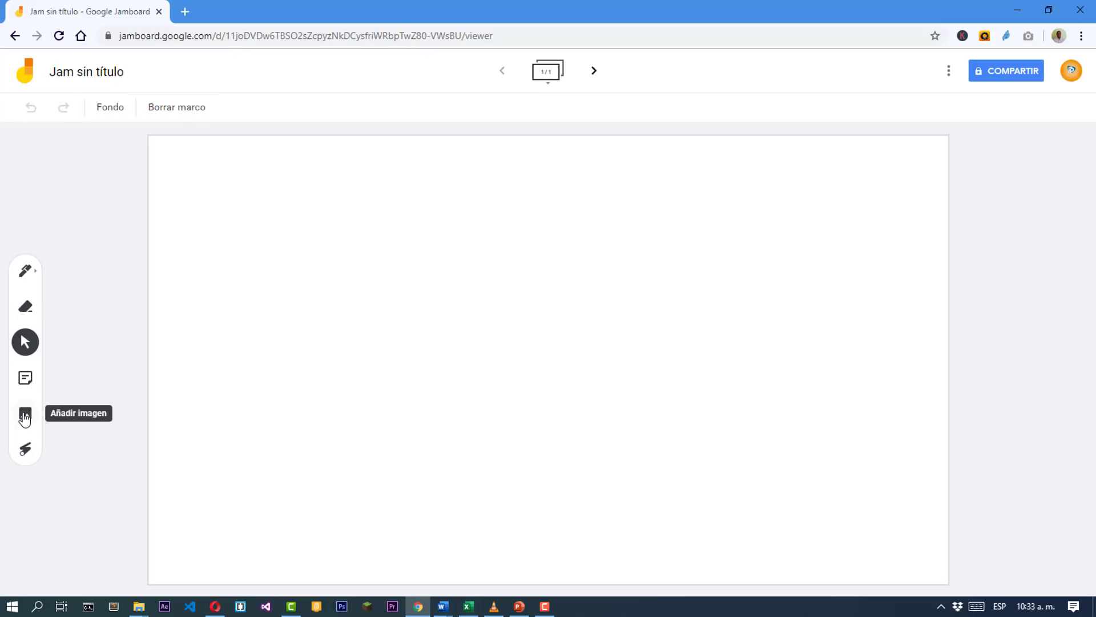
Upload the blue car picture from the device and move it to the lower left of the board.
click(24, 415)
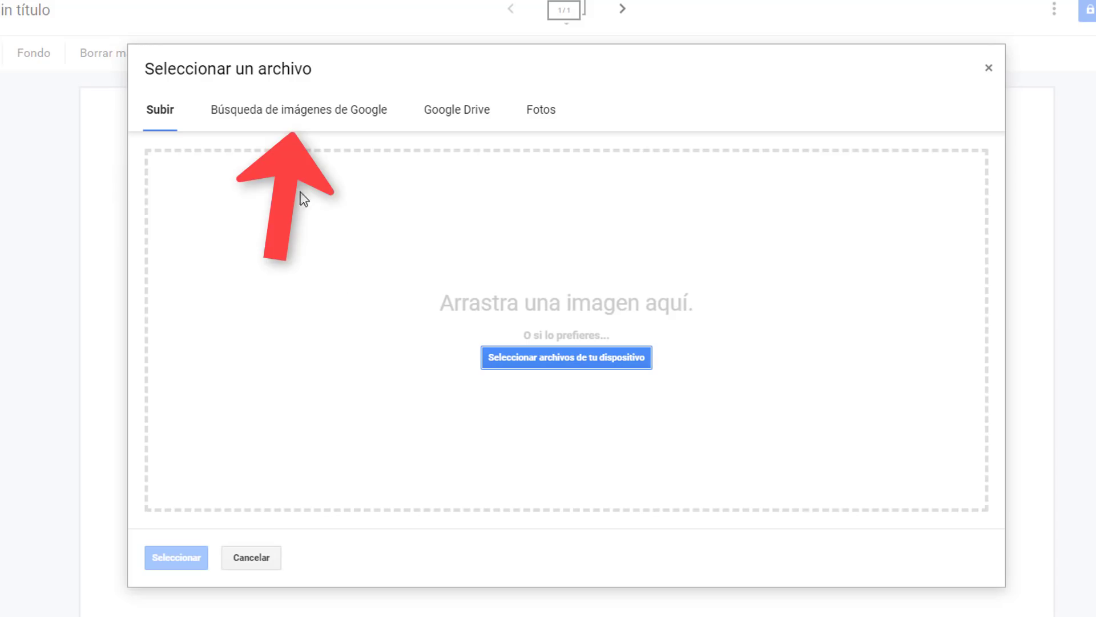
click(234, 113)
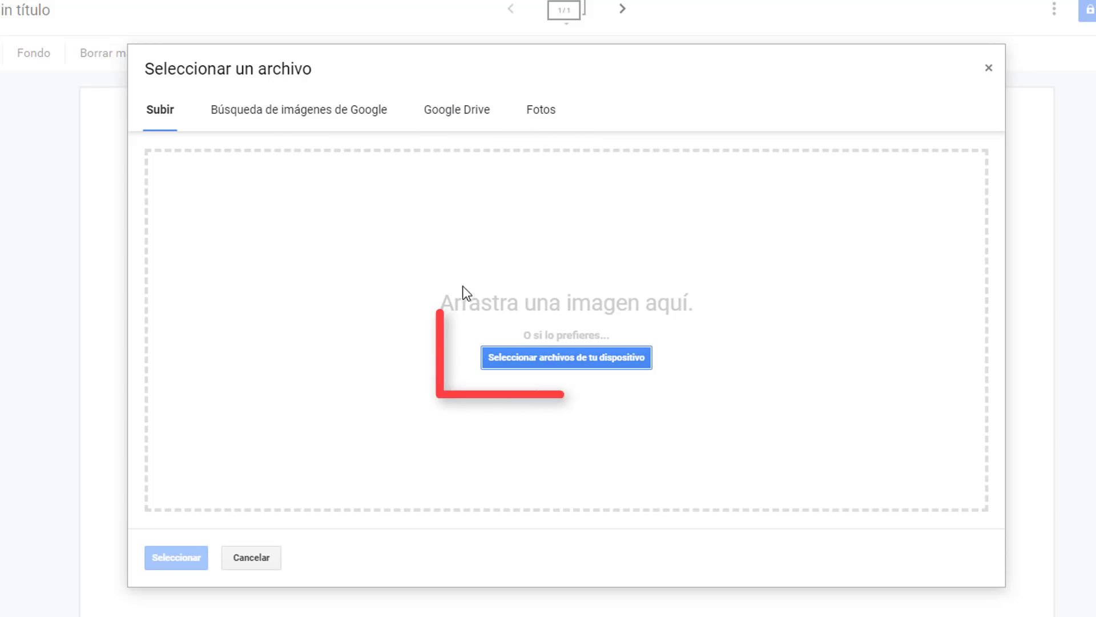
click(586, 357)
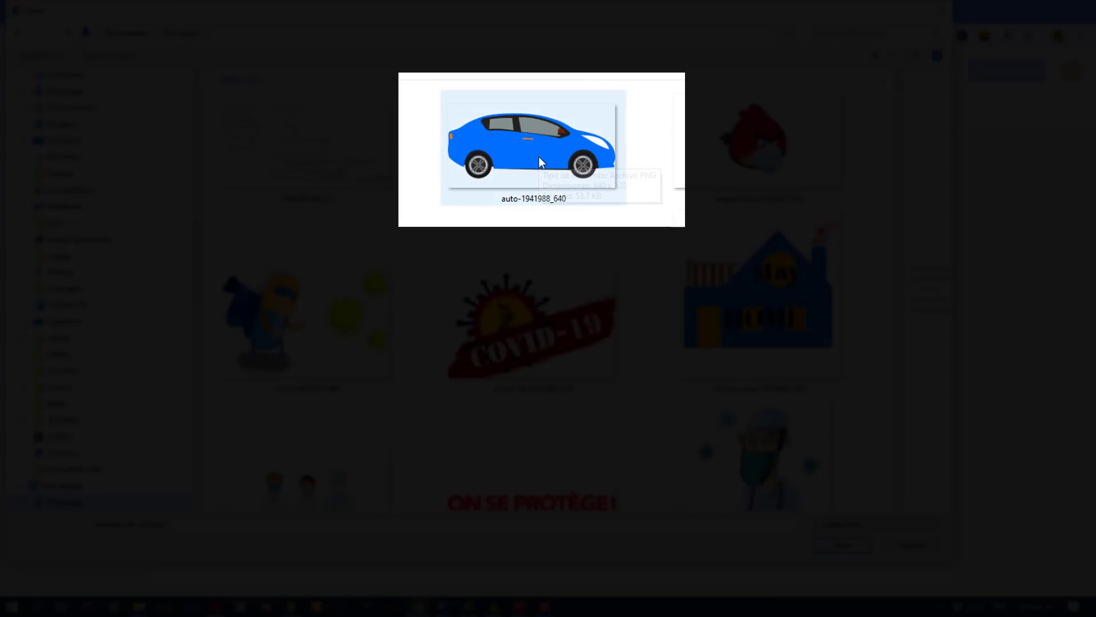
double_click(539, 161)
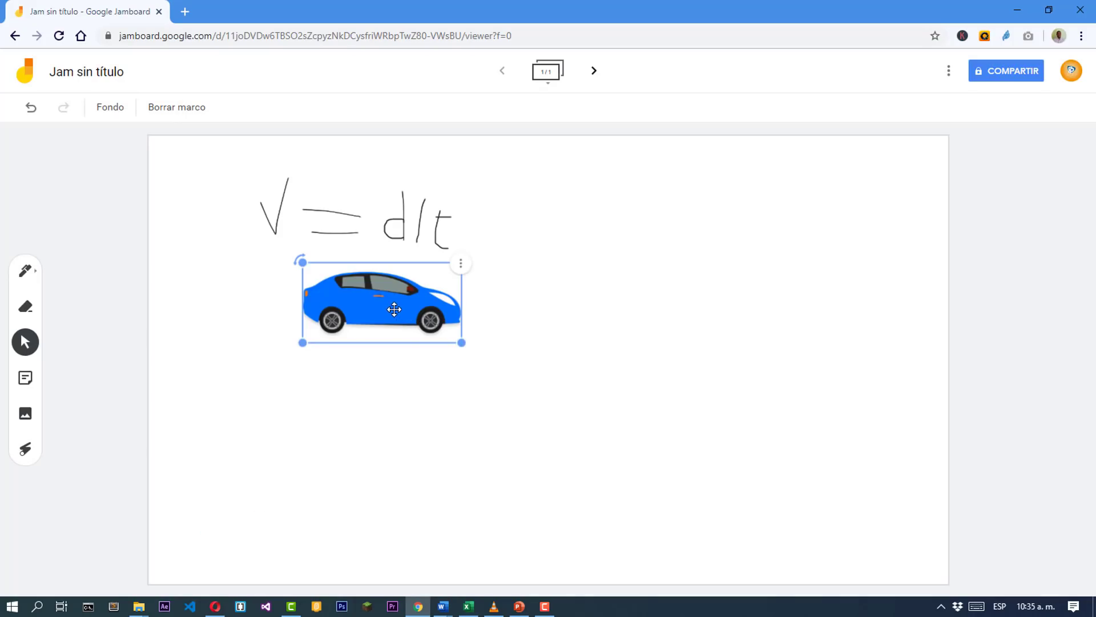
mouse_move(394, 308)
mouse_down()
mouse_move(355, 436)
mouse_move(326, 421)
mouse_move(320, 429)
mouse_up()
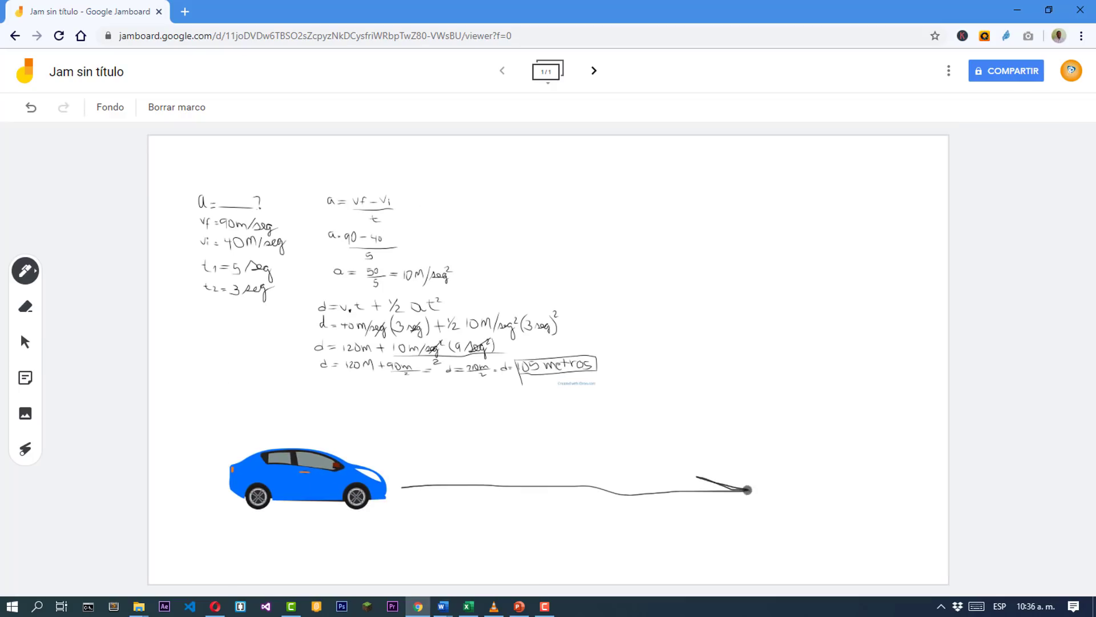
Finish the arrowhead and handwrite v = d/t at the upper right.
drag(747, 489, 700, 512)
mouse_move(608, 209)
mouse_down()
mouse_move(627, 228)
mouse_move(638, 204)
mouse_move(680, 212)
mouse_move(681, 224)
mouse_up()
drag(710, 189, 709, 225)
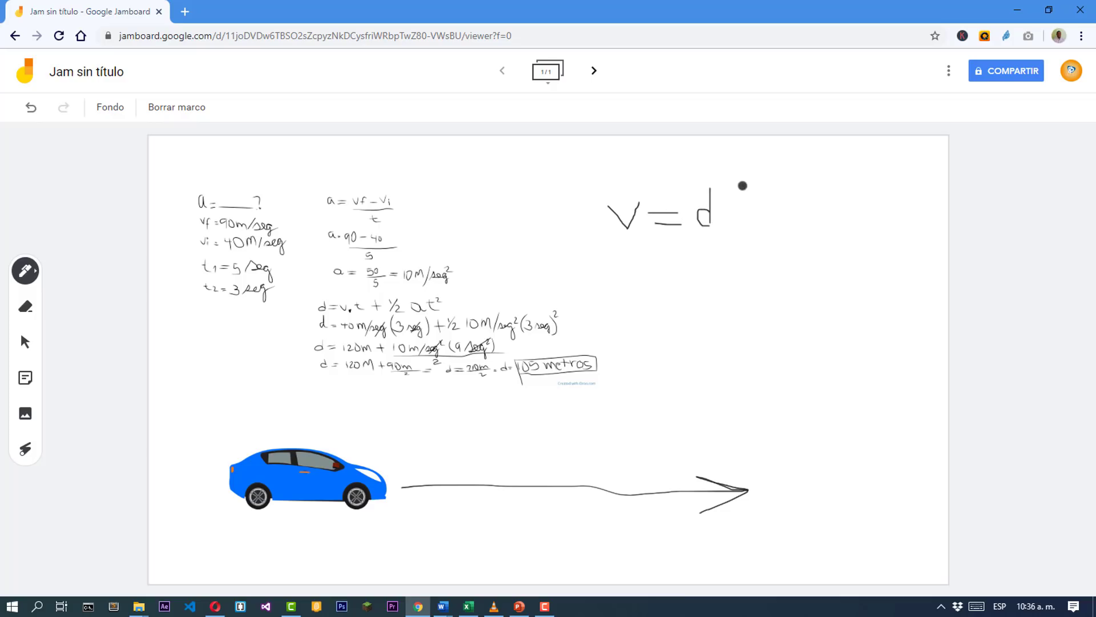
mouse_move(743, 190)
mouse_down()
mouse_move(721, 231)
mouse_move(764, 227)
mouse_move(765, 198)
mouse_up()
With the laser, point out v = d/t, a = ?, the 105 metros answer and the car's arrow.
click(25, 449)
drag(591, 233, 541, 188)
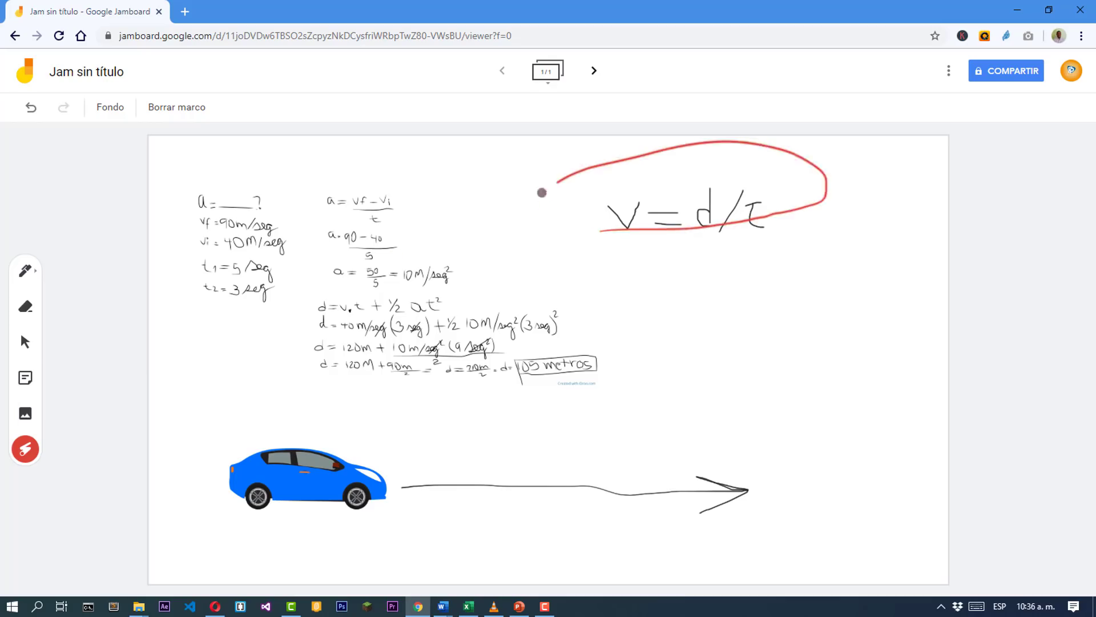
mouse_move(195, 211)
mouse_down()
mouse_move(287, 195)
mouse_move(181, 235)
mouse_move(214, 303)
mouse_up()
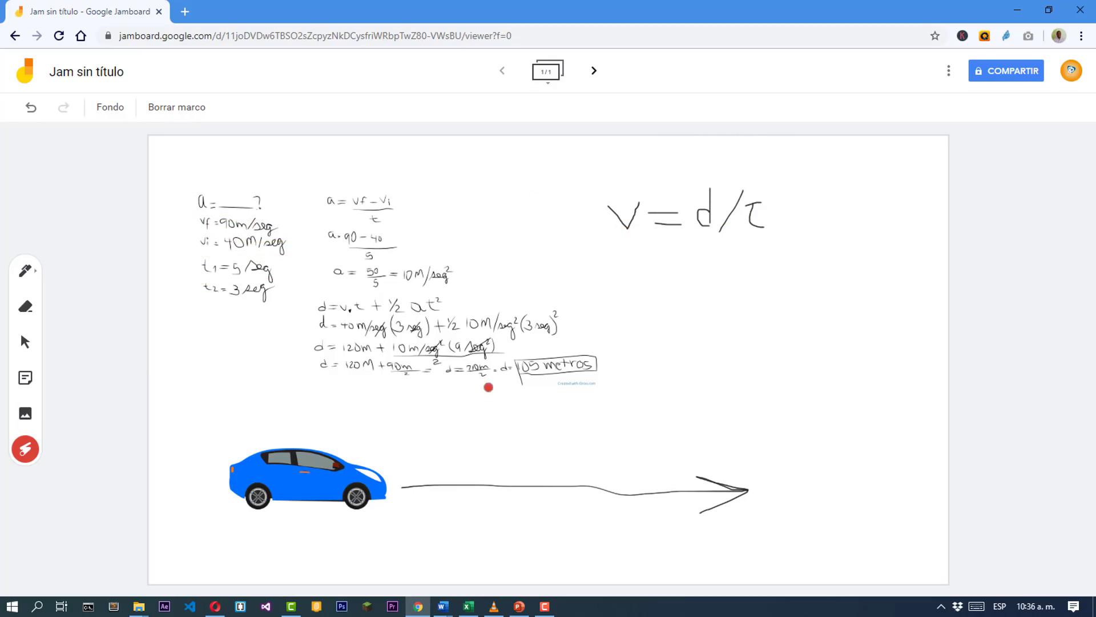
drag(489, 384, 502, 384)
drag(390, 486, 734, 495)
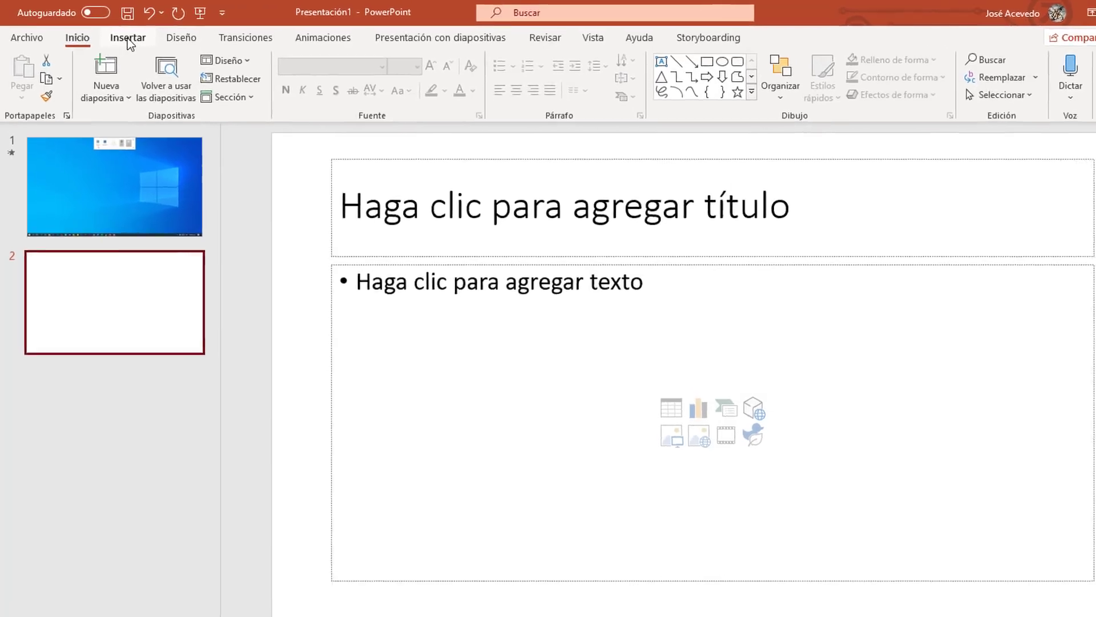
Start a new PowerPoint screen recording via Insertar, Grabación de pantalla and Grabar.
click(116, 33)
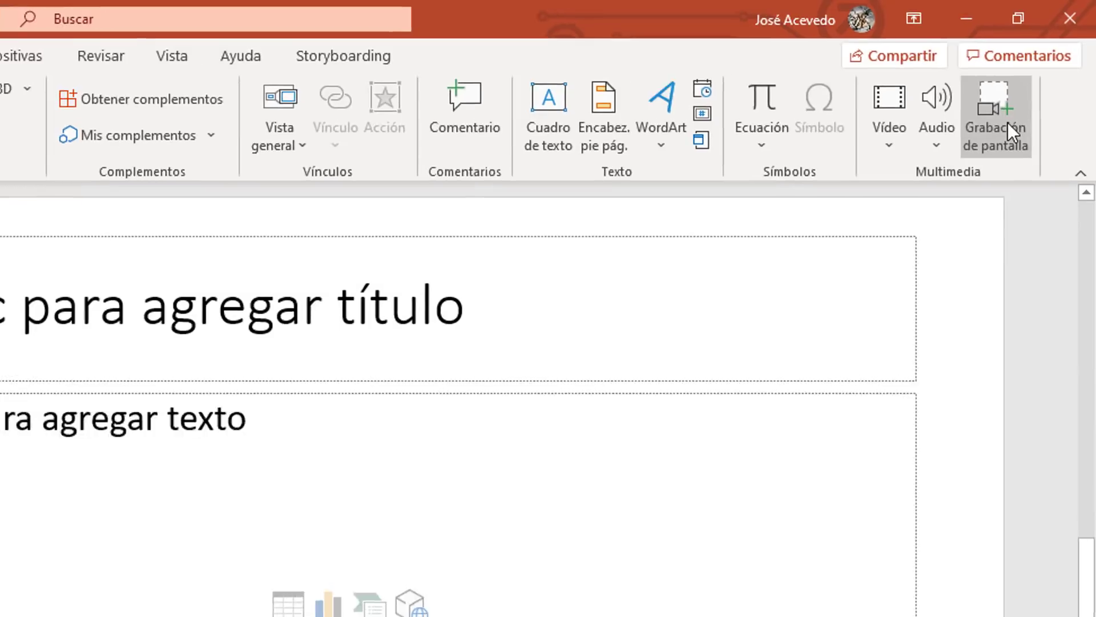
click(1005, 120)
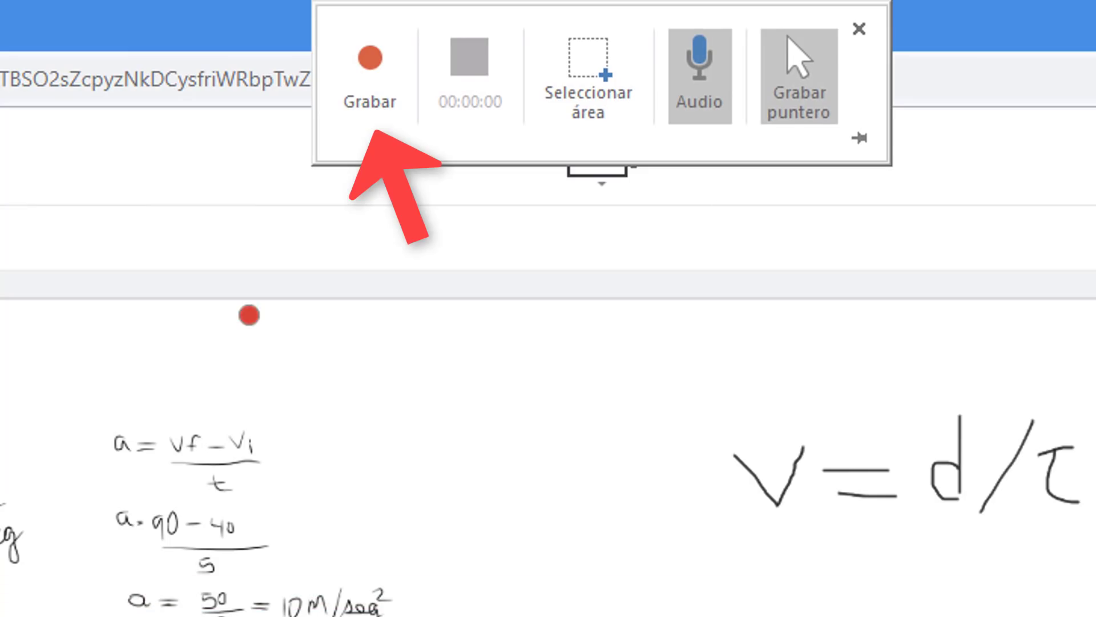
click(365, 103)
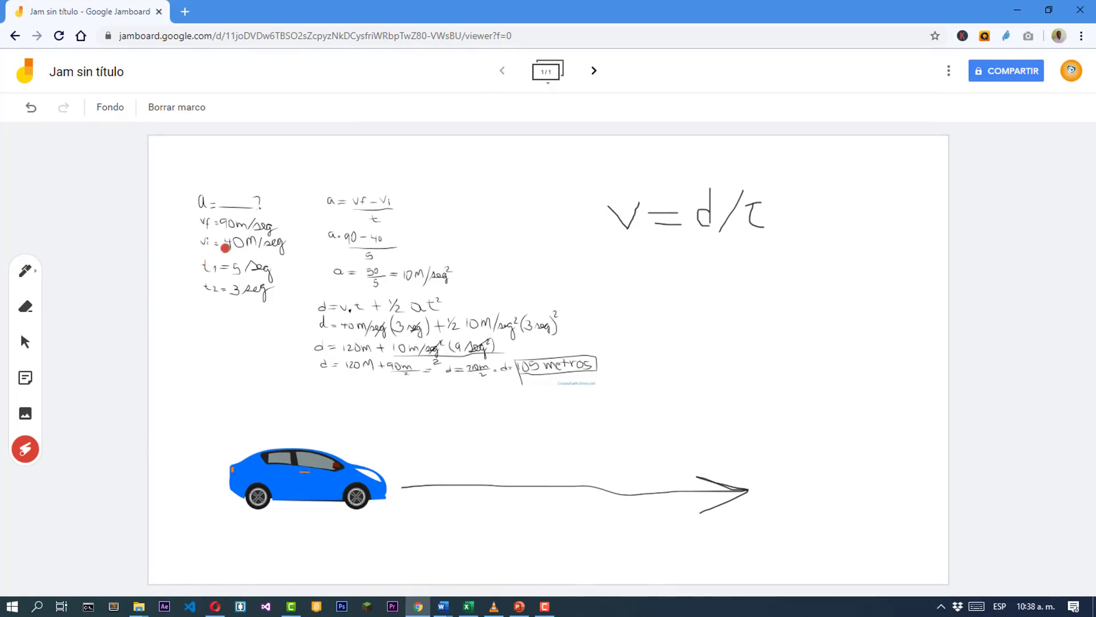
With the laser, point out a = ?, the t1 value and v = d/t.
mouse_move(180, 205)
mouse_down()
mouse_move(289, 210)
mouse_move(205, 179)
mouse_move(182, 209)
mouse_up()
mouse_move(192, 278)
mouse_down()
mouse_move(289, 277)
mouse_move(192, 280)
mouse_move(293, 304)
mouse_up()
mouse_move(793, 264)
mouse_down()
mouse_move(713, 178)
mouse_move(601, 189)
mouse_move(605, 220)
mouse_move(742, 248)
mouse_up()
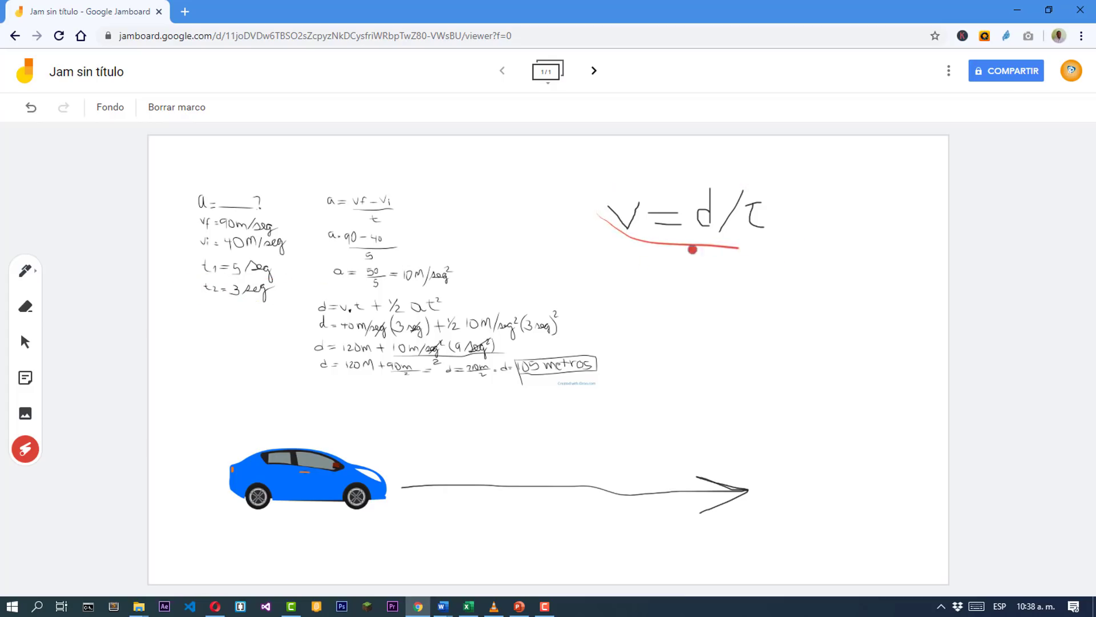
With the pen, write d = below v = d/t and draw a long curve under the car.
click(33, 273)
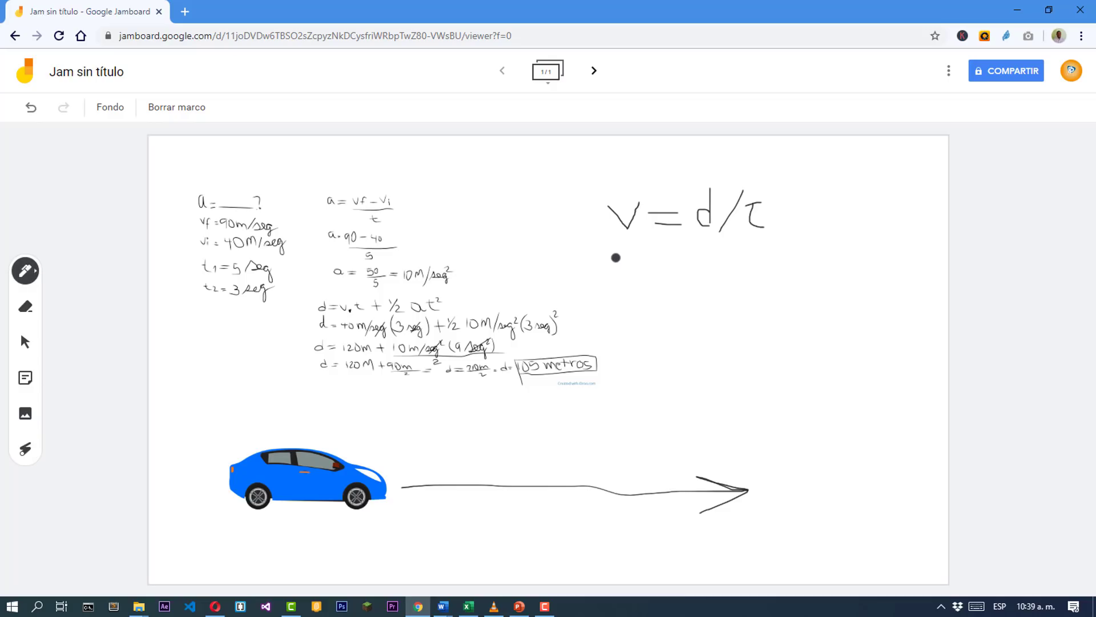
drag(615, 258, 616, 295)
drag(628, 291, 656, 291)
drag(636, 300, 667, 303)
mouse_move(205, 517)
mouse_down()
mouse_move(733, 536)
mouse_move(679, 457)
mouse_up()
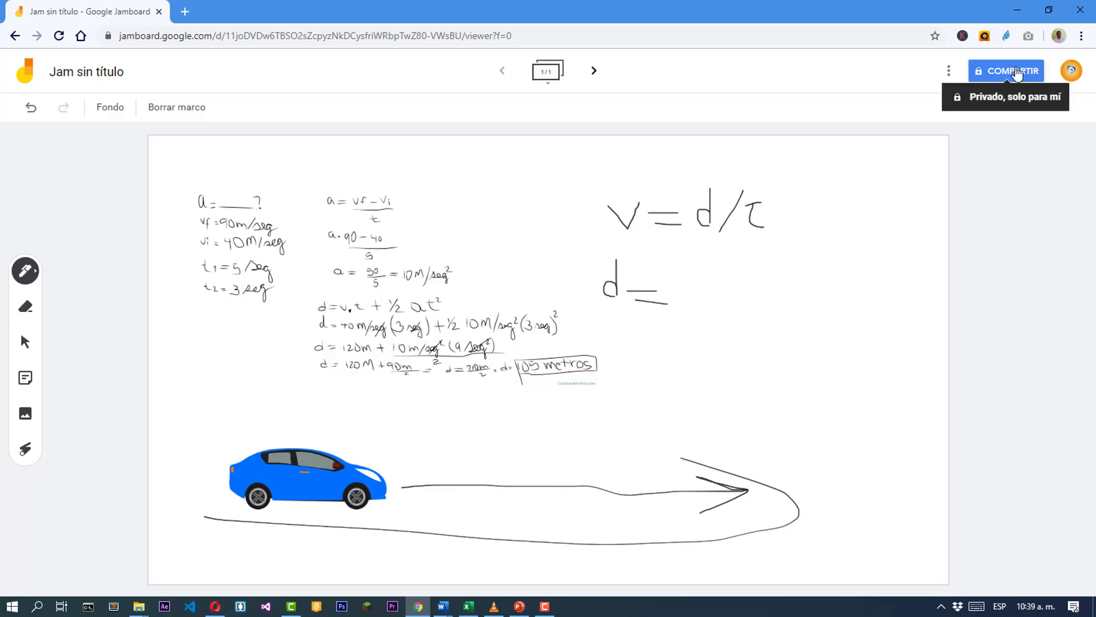
Open the Compartir sharing options, then pause the screen recording.
click(1021, 74)
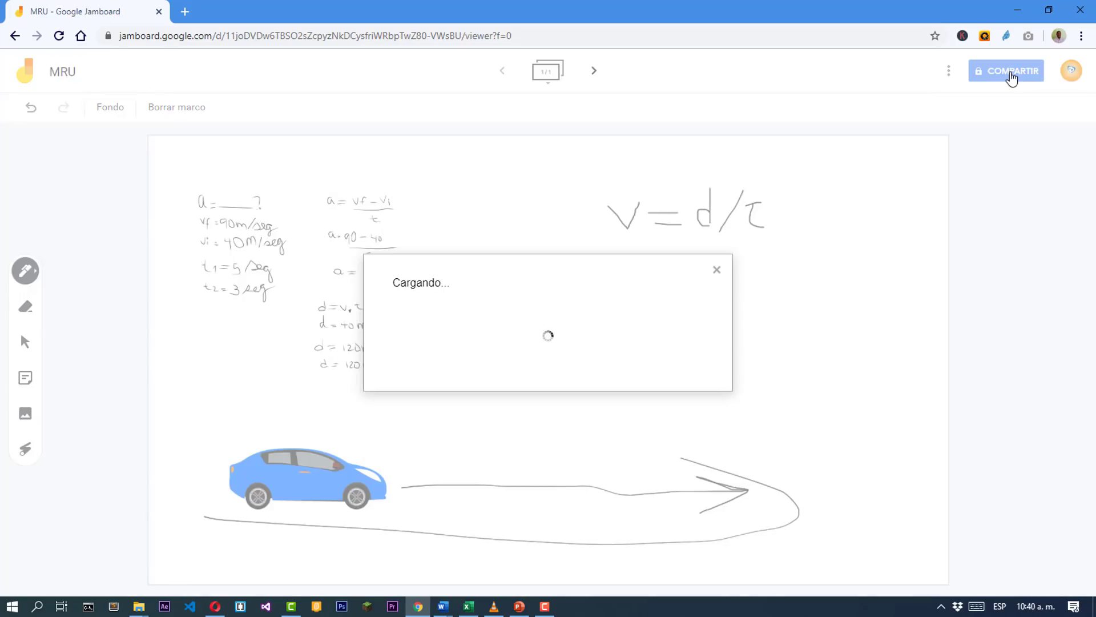
mouse_move(498, 6)
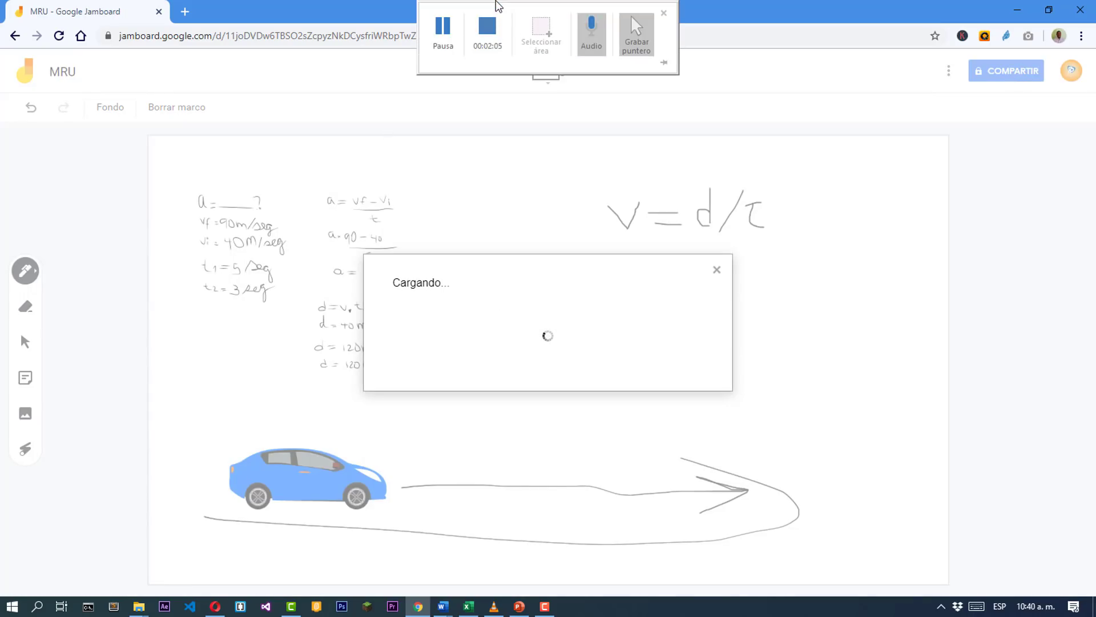
click(447, 32)
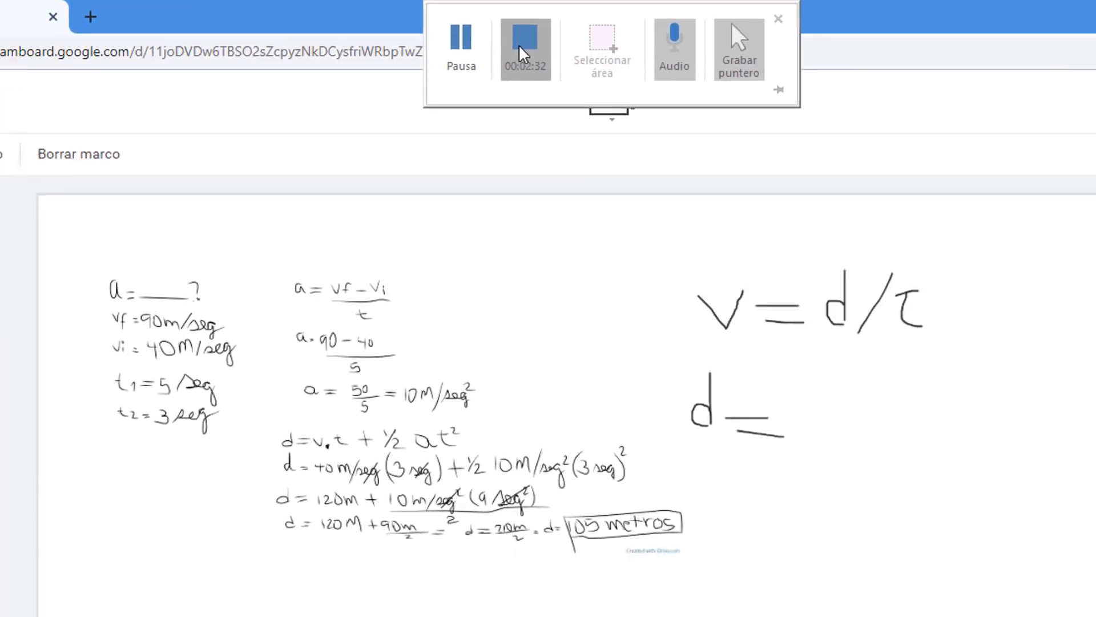
Stop the screen recording and choose to save the inserted video on slide 2 as media.
click(521, 46)
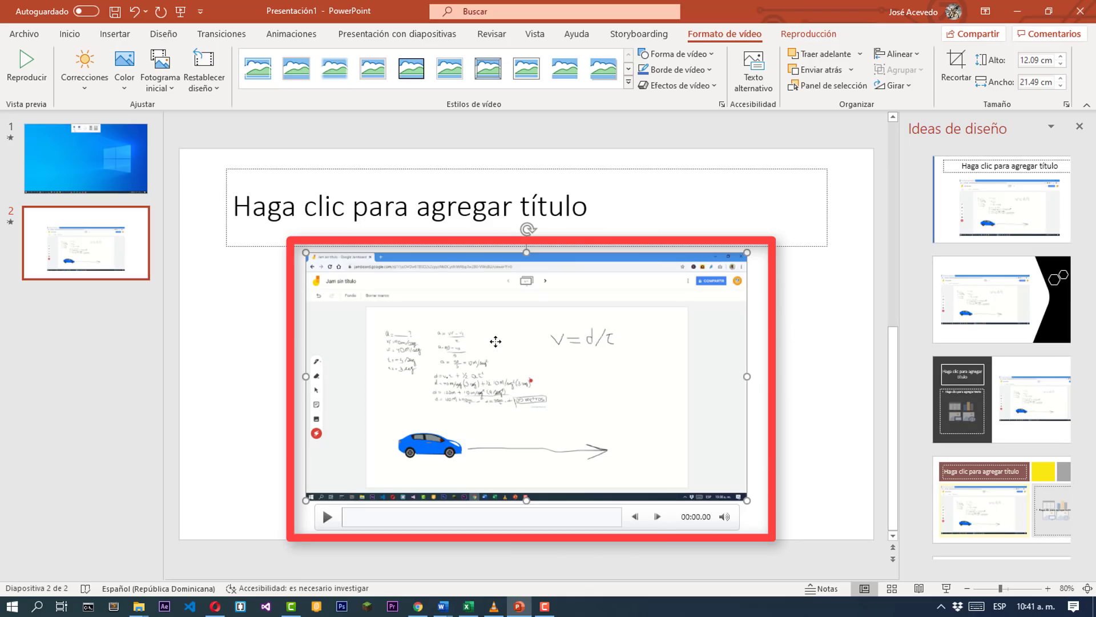
right_click(495, 341)
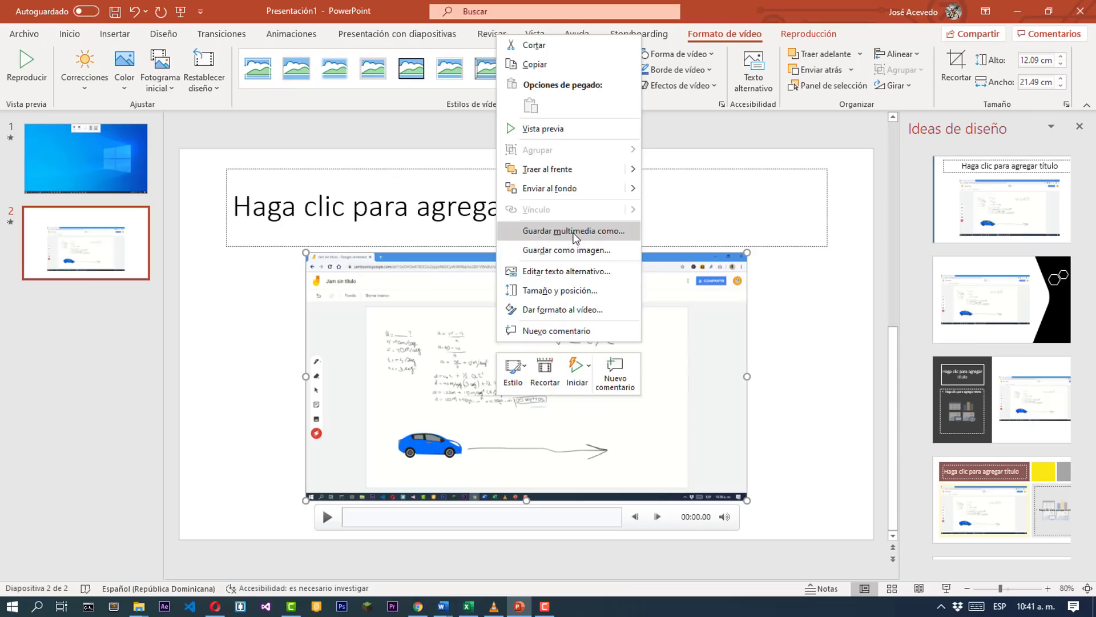
click(563, 197)
Save the recorded video as 'CLASE MRU' in Documentos.
right_click(343, 273)
click(377, 354)
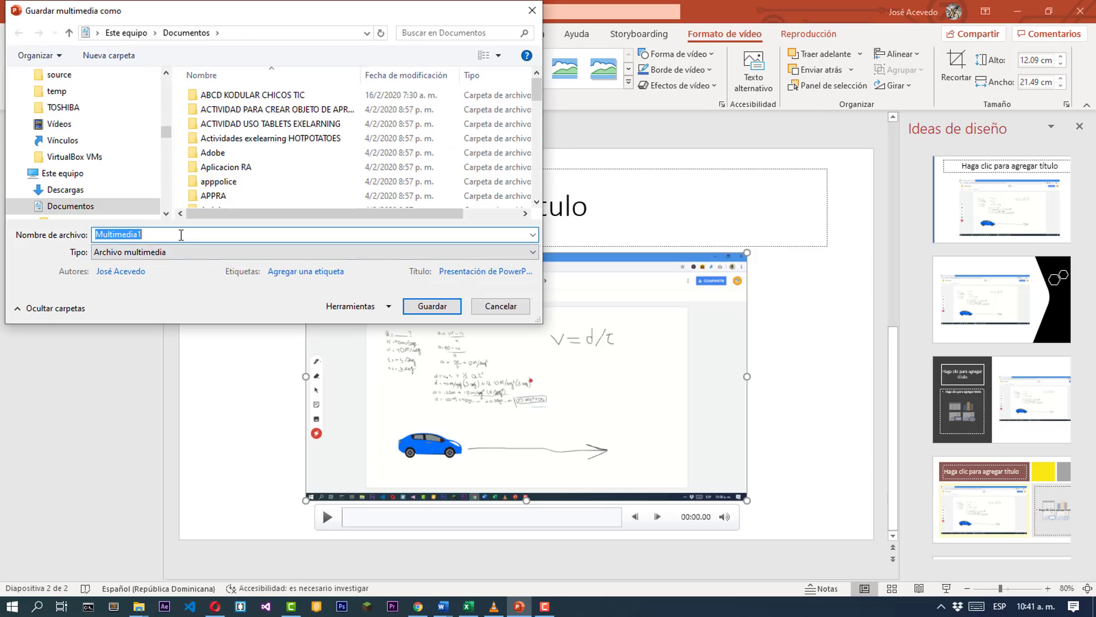
key(BackSpace)
text(CLA)
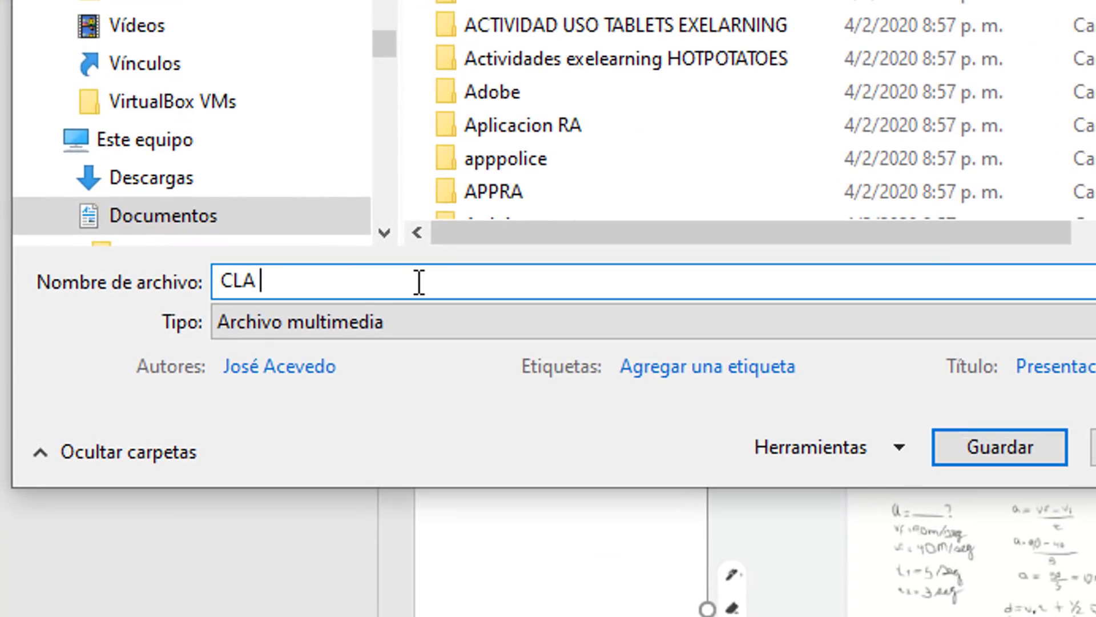
text(SE MRU)
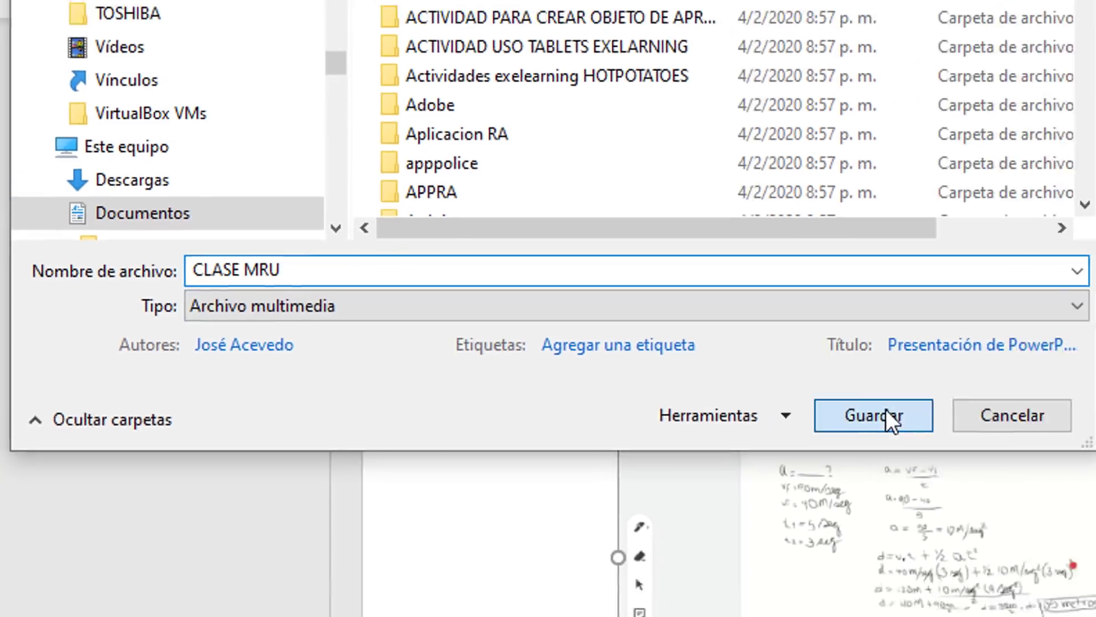
click(1005, 448)
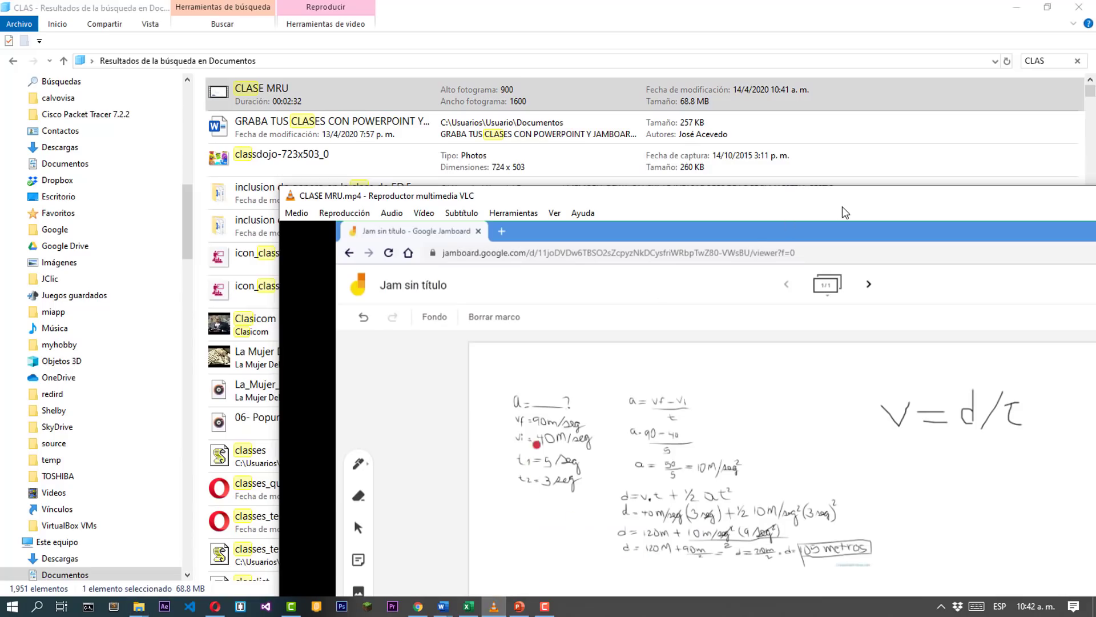
Maximize VLC and pause CLASE MRU at 00:32, where 'd =' appears under v = d/t.
double_click(878, 200)
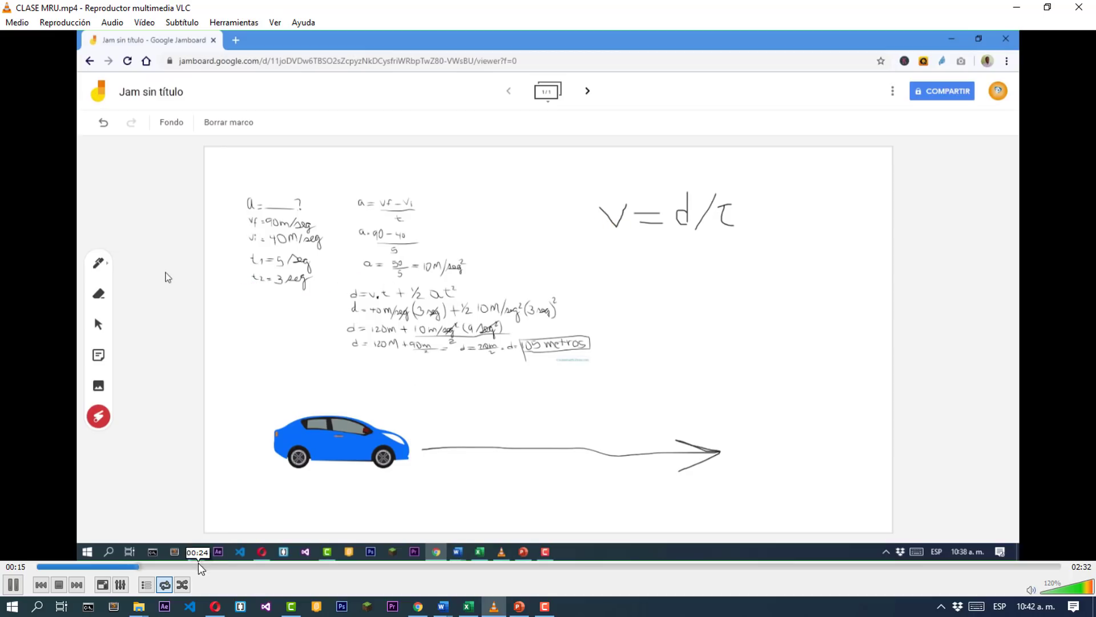
click(207, 567)
click(247, 568)
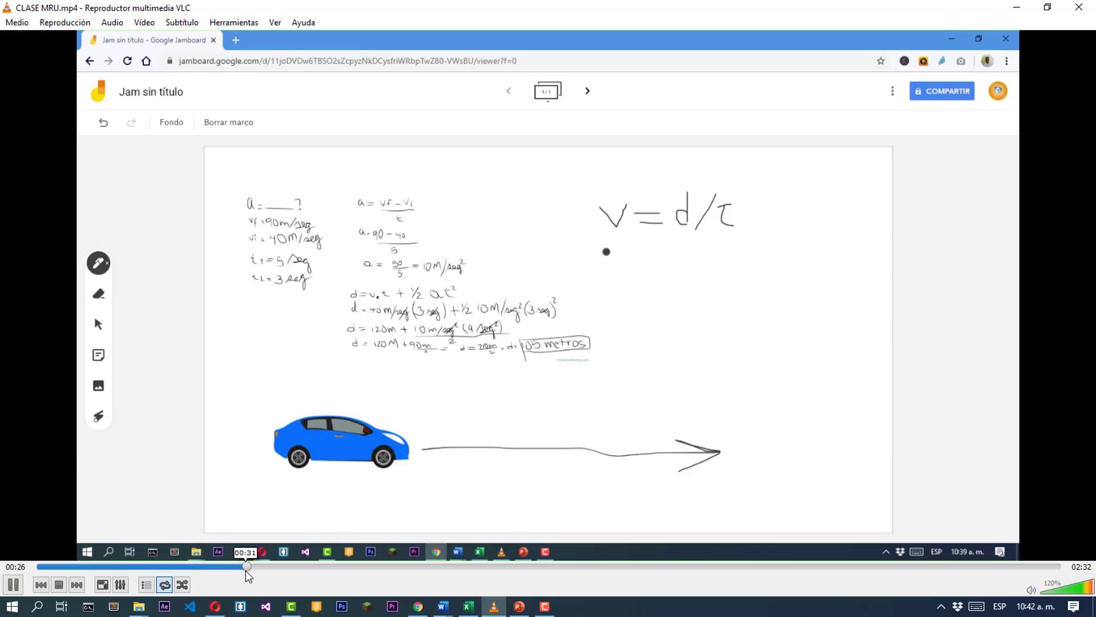
click(10, 588)
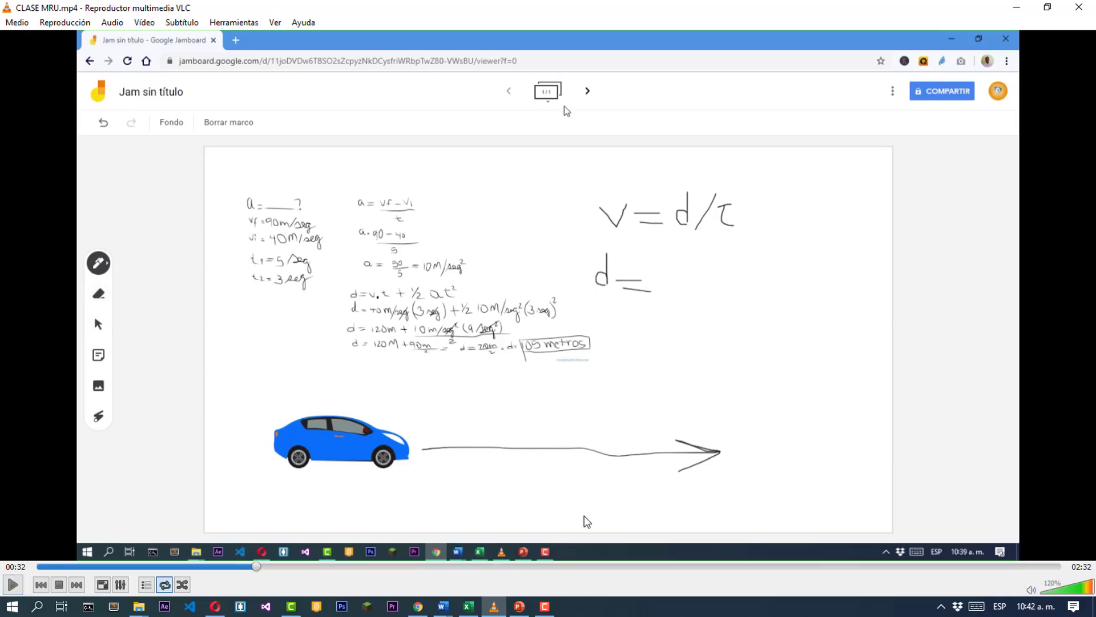